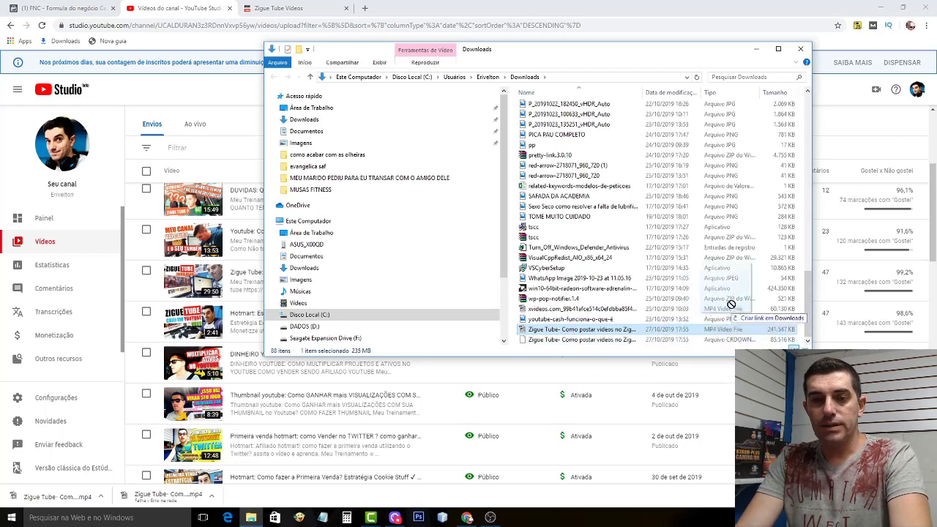
Step: Drag the Zigue Tube MP4 from Downloads onto Track 2 so it starts at 0:00
drag(408, 456, 62, 467)
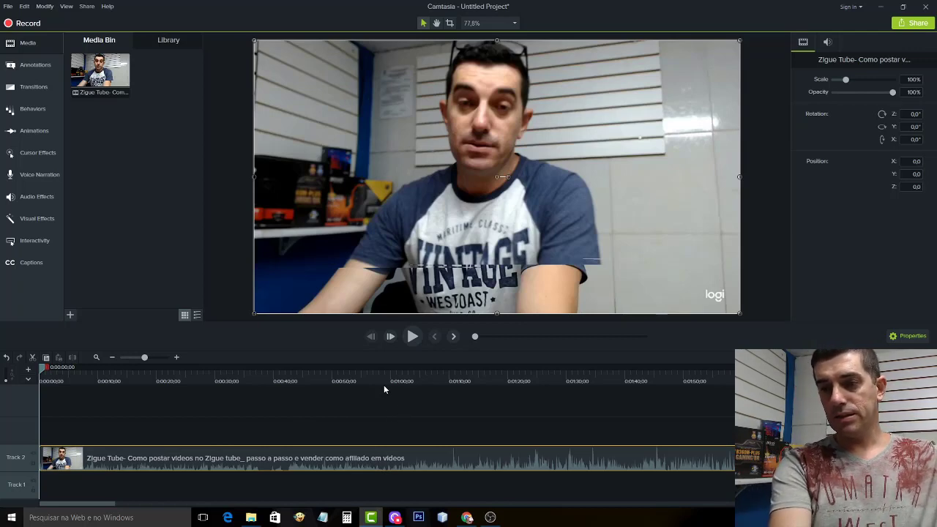
Step: Split the clip where the webcam intro ends, delete the intro, and move the rest to 0:00
drag(90, 504, 899, 490)
drag(373, 490, 10, 506)
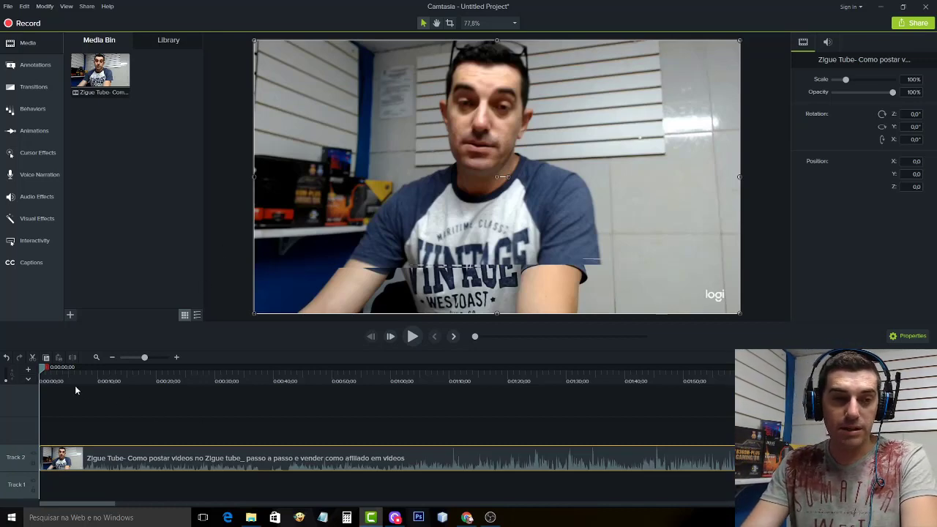
drag(43, 371, 667, 465)
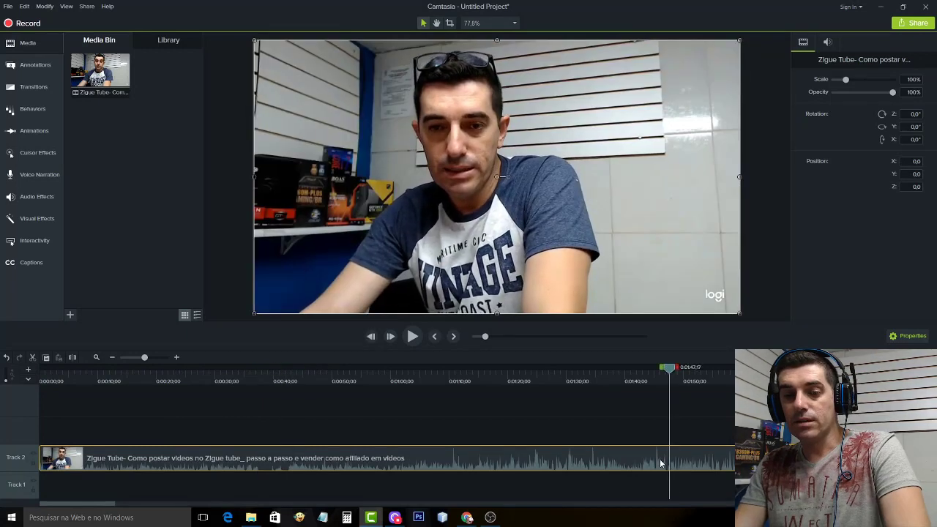
key(s)
click(651, 458)
key(Delete)
drag(701, 457, 69, 455)
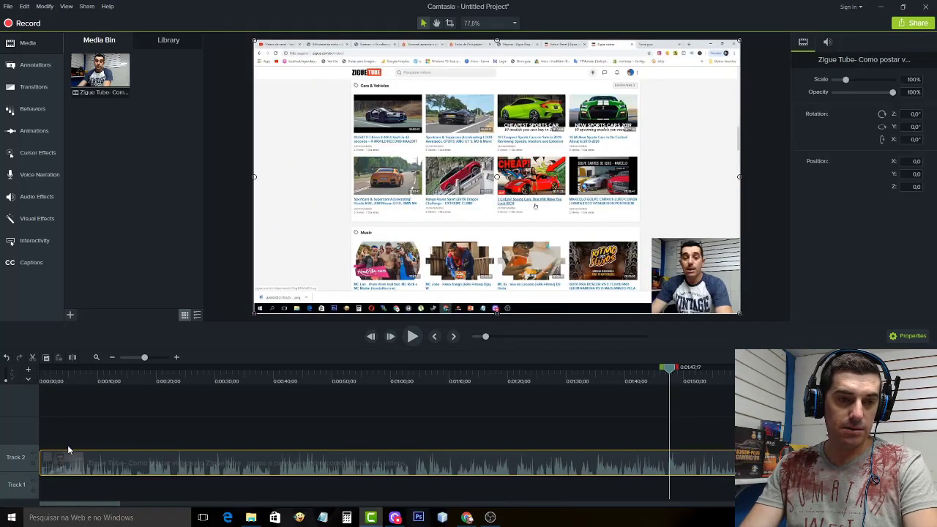
click(41, 369)
key(space)
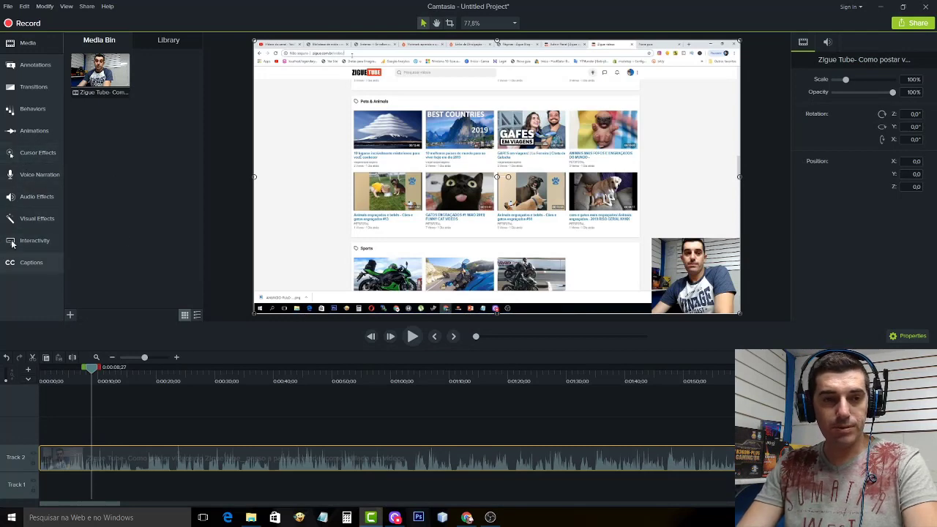
Step: Add an 'ou ziguetube.com' text callout over the video and widen it to enlarge the text
click(38, 74)
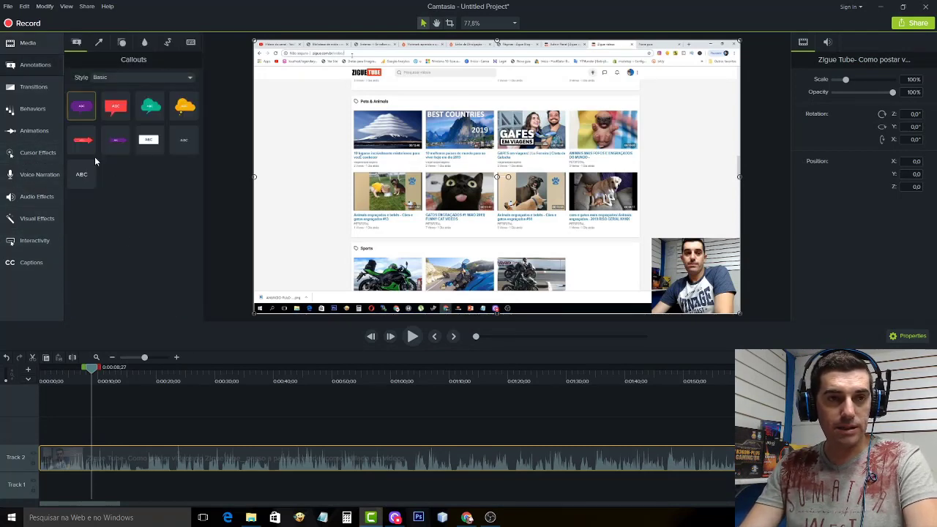
drag(386, 172, 494, 156)
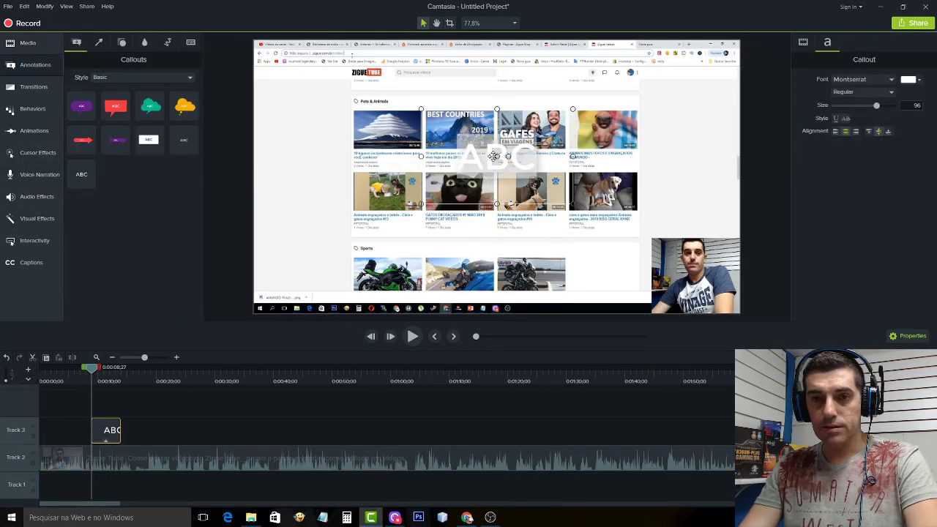
text(ou ziguetube)
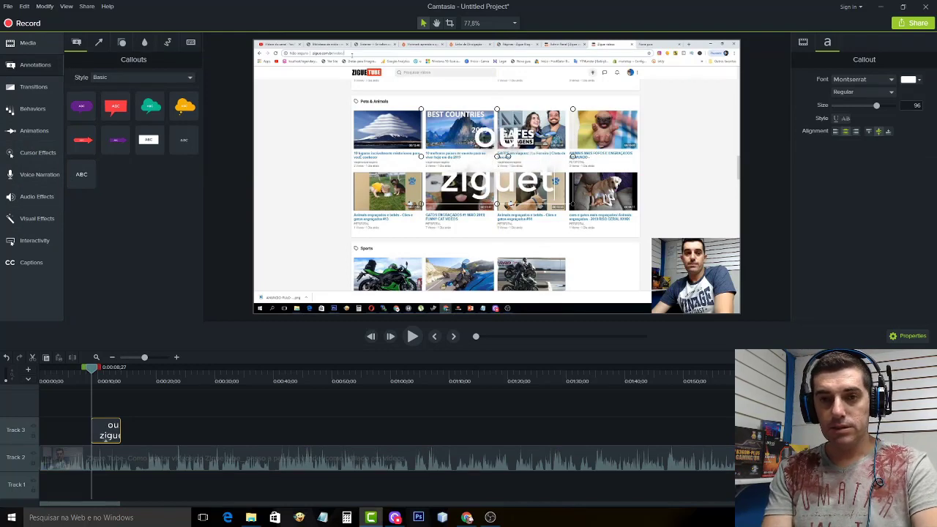
text(.com)
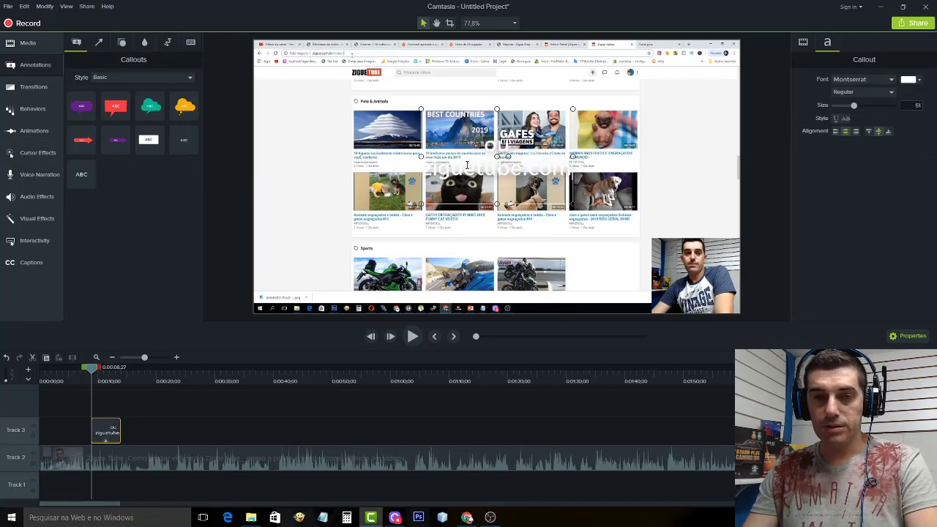
drag(420, 156, 352, 157)
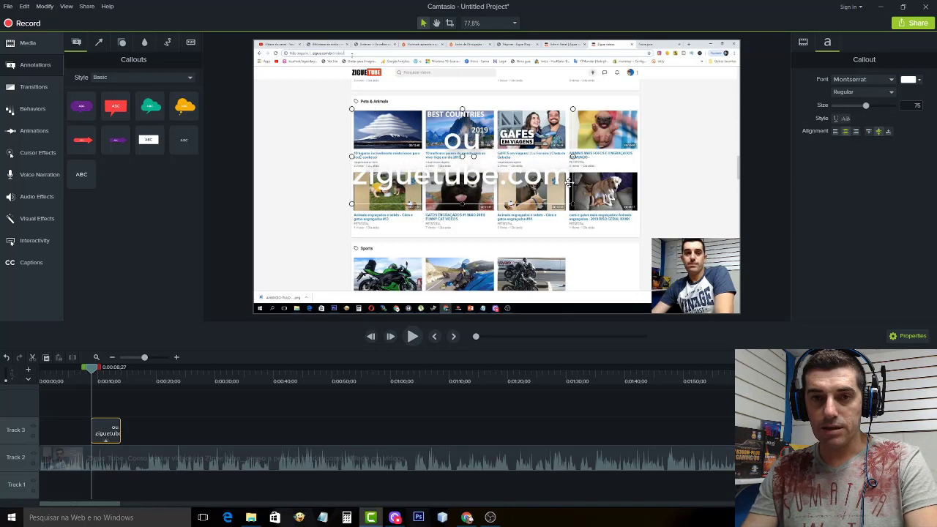
drag(571, 155, 667, 149)
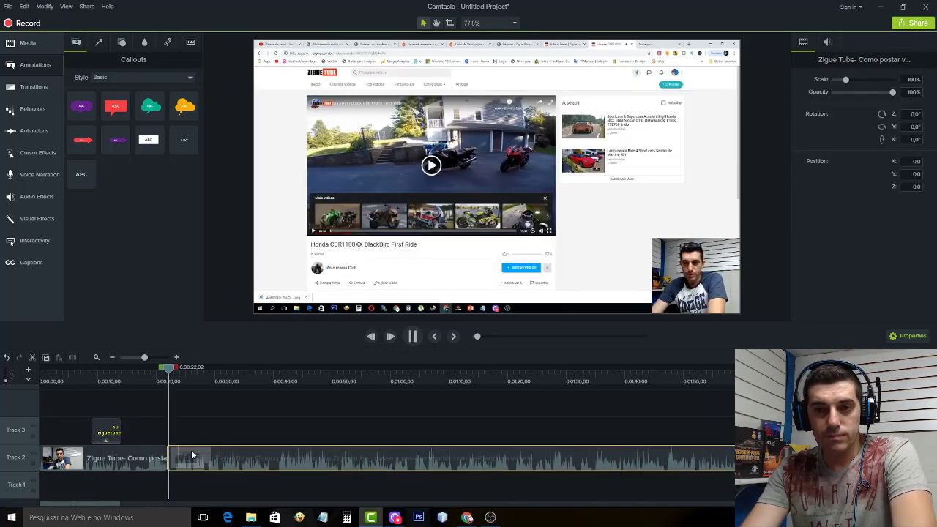
Step: Split the clip at 8:45 and delete the footage before the cut
key(s)
key(space)
drag(171, 375, 525, 418)
scroll(525, 419, down, 3)
drag(196, 373, 79, 459)
scroll(313, 388, down, 3)
click(433, 464)
key(s)
click(403, 465)
key(Delete)
click(60, 380)
scroll(60, 472, up, 3)
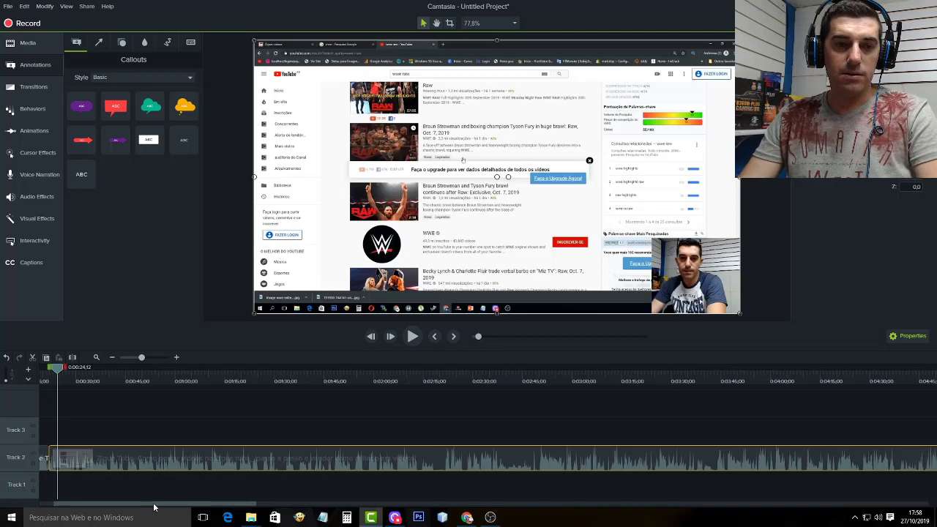
drag(155, 507, 92, 506)
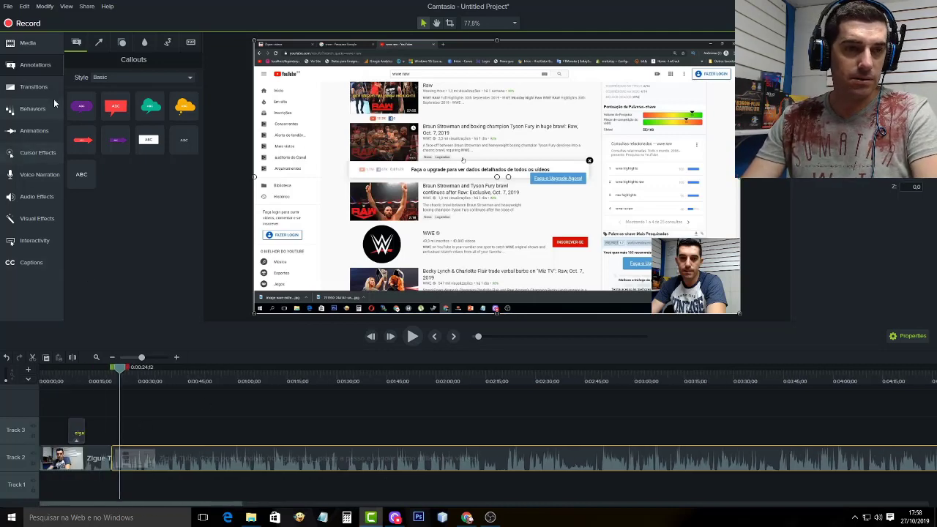
Step: Add a Pixelate transition to the start of the Track 2 clip and preview it
click(44, 89)
scroll(146, 219, down, 3)
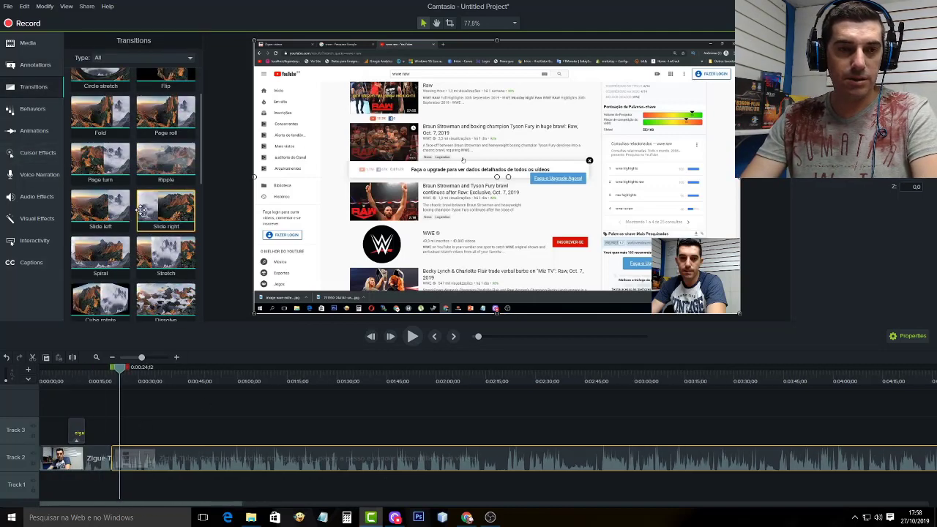
mouse_move(152, 248)
mouse_down()
mouse_move(100, 444)
mouse_move(114, 466)
mouse_up()
drag(126, 368, 100, 369)
key(space)
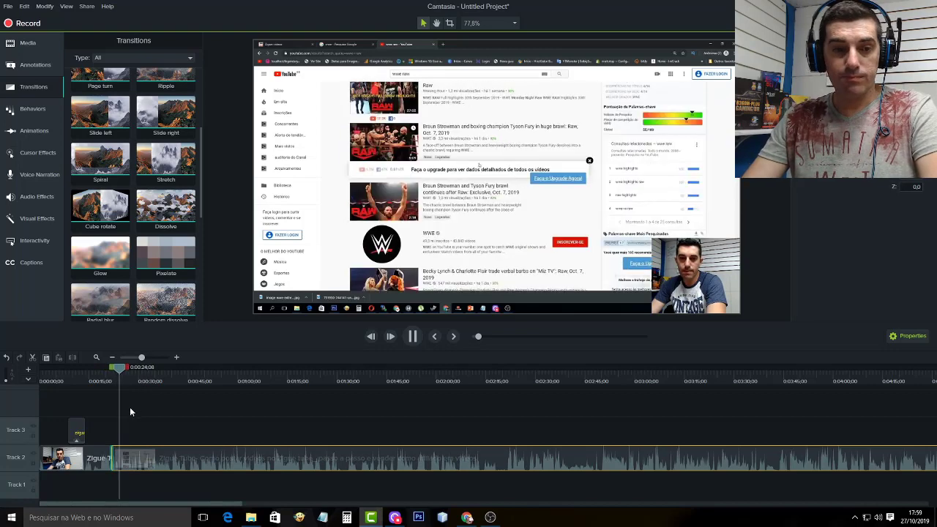
key(space)
Step: Undo an accidental deletion, reapply Pixelate to the clip start, and select the piece near 0:48
mouse_move(127, 372)
mouse_down()
mouse_move(136, 375)
mouse_move(113, 374)
mouse_up()
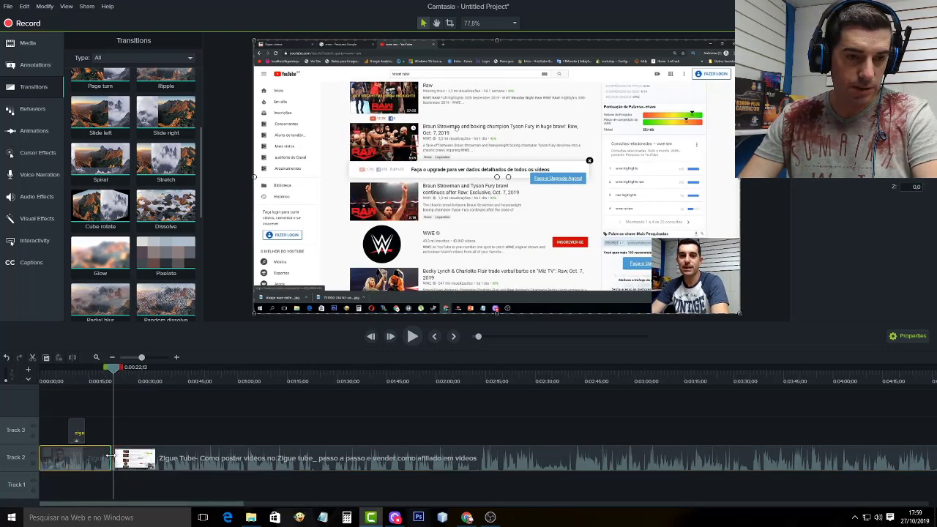
key(Delete)
key(ctrl+z)
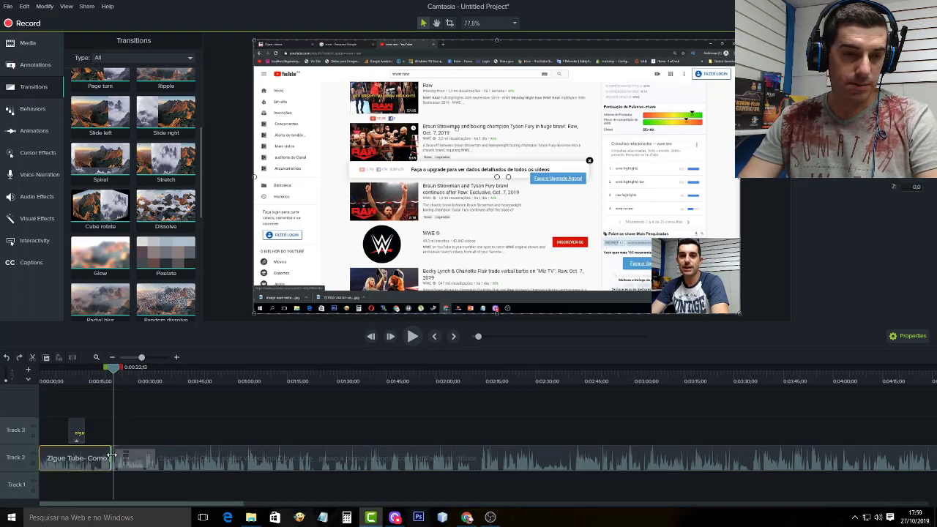
scroll(116, 458, up, 5)
click(95, 458)
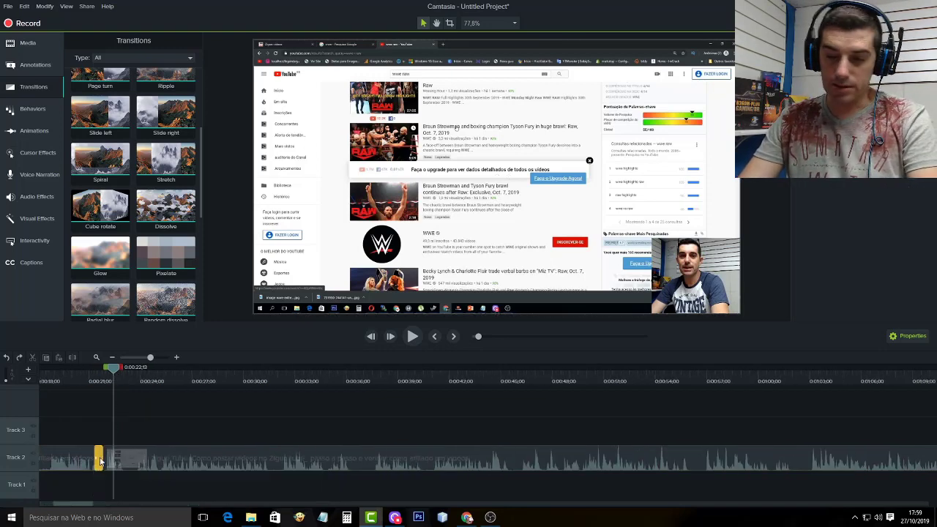
click(133, 456)
drag(168, 254, 117, 458)
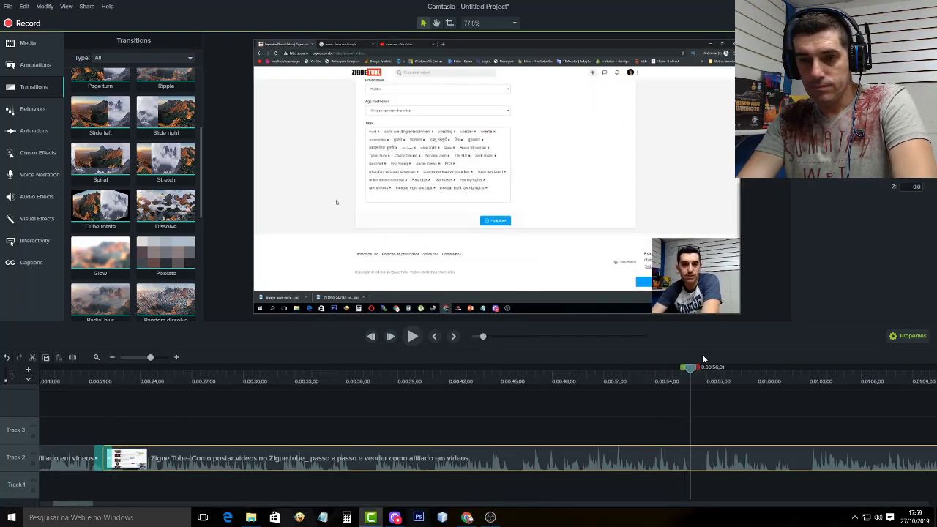
drag(691, 369, 564, 396)
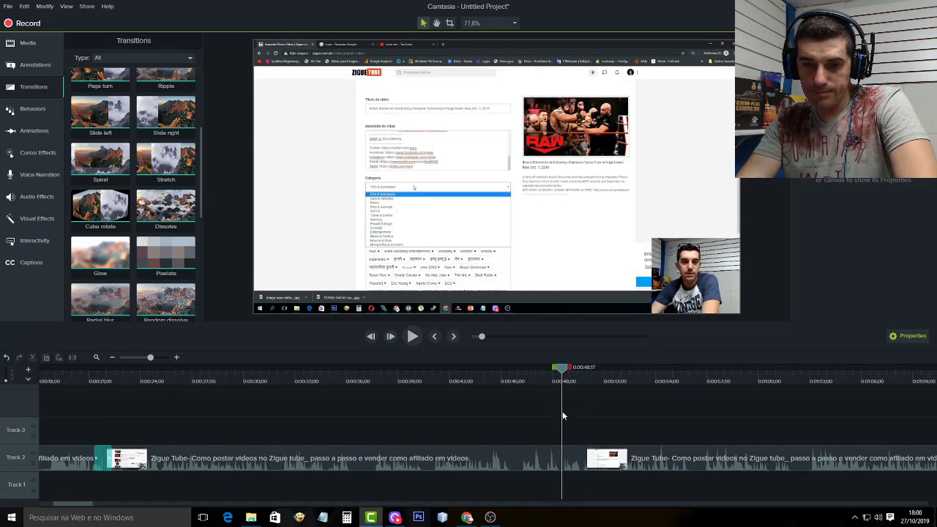
click(566, 461)
Step: Delete the small piece near 0:48 and slide the next clip left to close the gap
key(Delete)
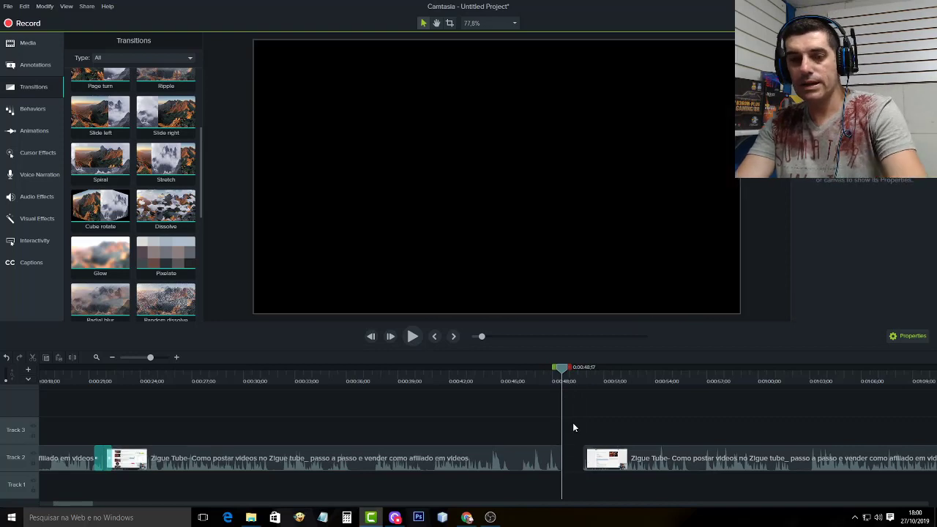
drag(671, 459, 578, 413)
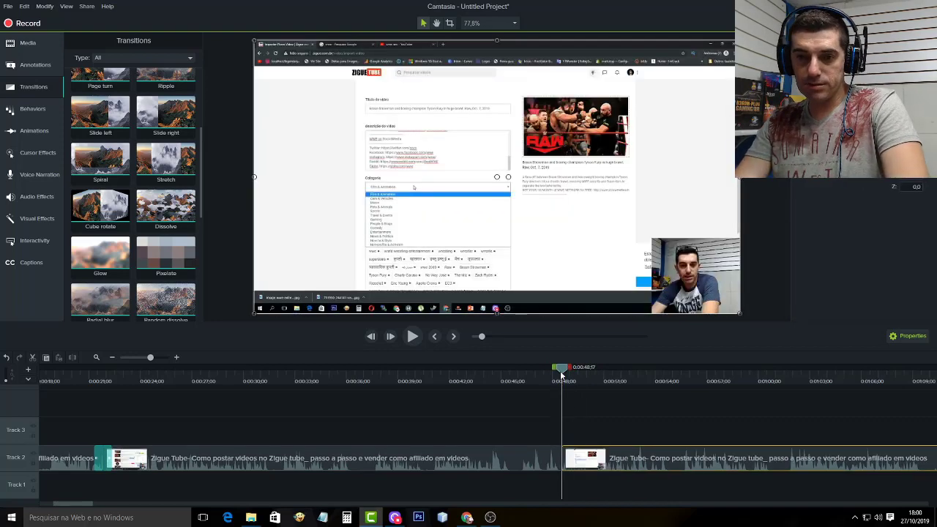
drag(562, 371, 818, 405)
scroll(719, 464, down, 5)
drag(276, 368, 658, 435)
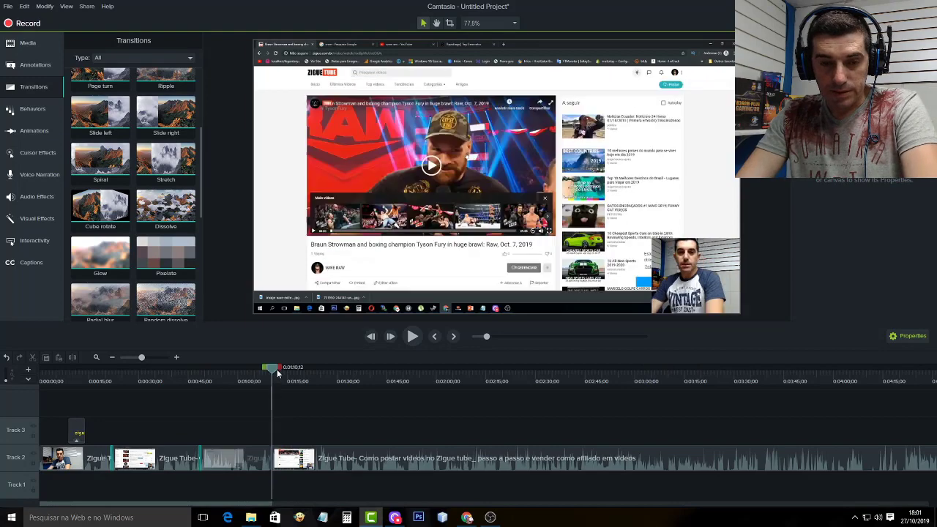
drag(276, 372, 642, 443)
scroll(627, 452, down, 2)
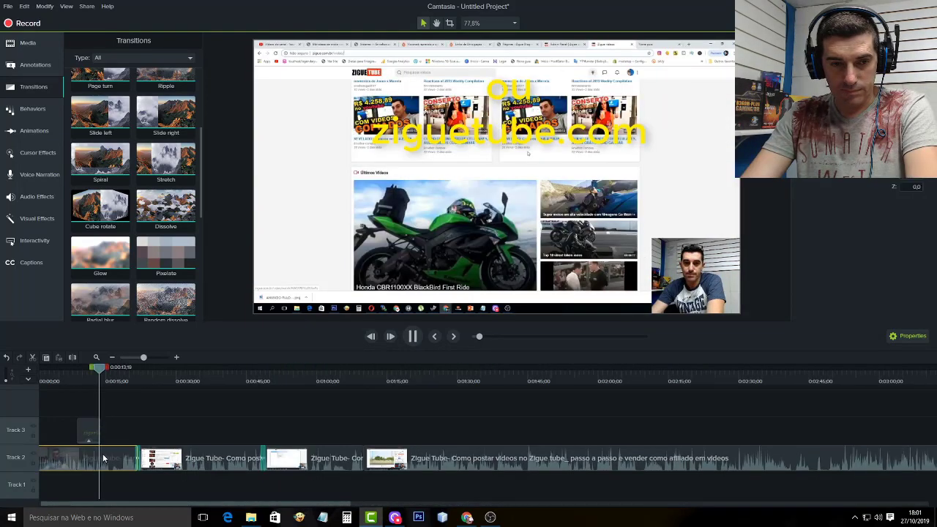
Step: Split at 0:13, delete the short piece, and slide the following clip up to the playhead
key(s)
click(103, 458)
click(110, 457)
key(Delete)
drag(186, 453, 126, 460)
Step: Remove the transition at the clip start and nudge the clip left to close the gap
click(103, 459)
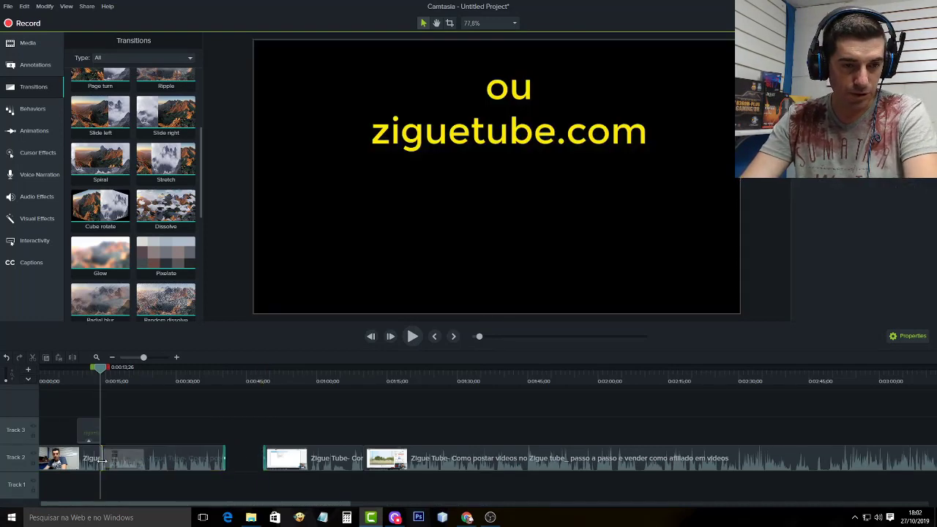
scroll(104, 459, up, 4)
key(Delete)
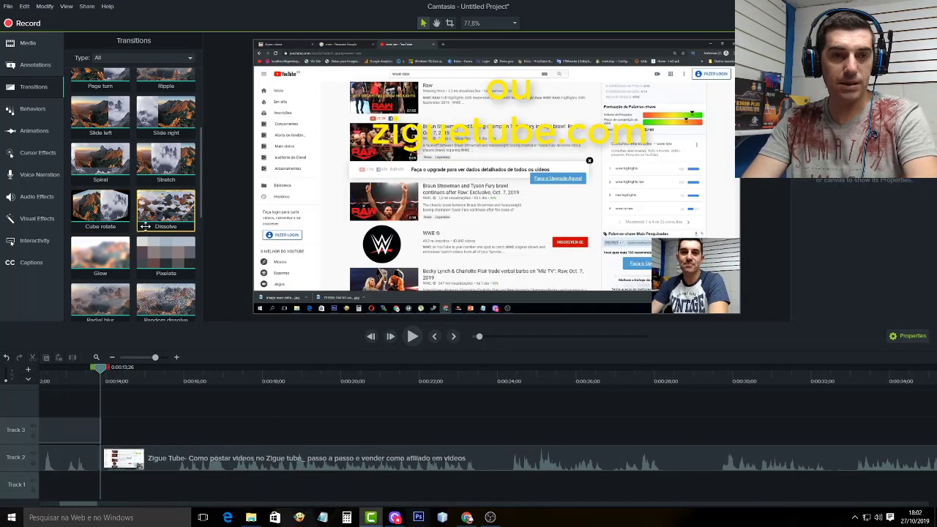
mouse_move(168, 269)
mouse_down()
mouse_move(113, 472)
mouse_move(140, 254)
mouse_move(164, 259)
mouse_up()
drag(122, 457, 107, 462)
click(119, 441)
Step: Split the clip at about 1:07 and delete everything after it
scroll(111, 470, up, 1)
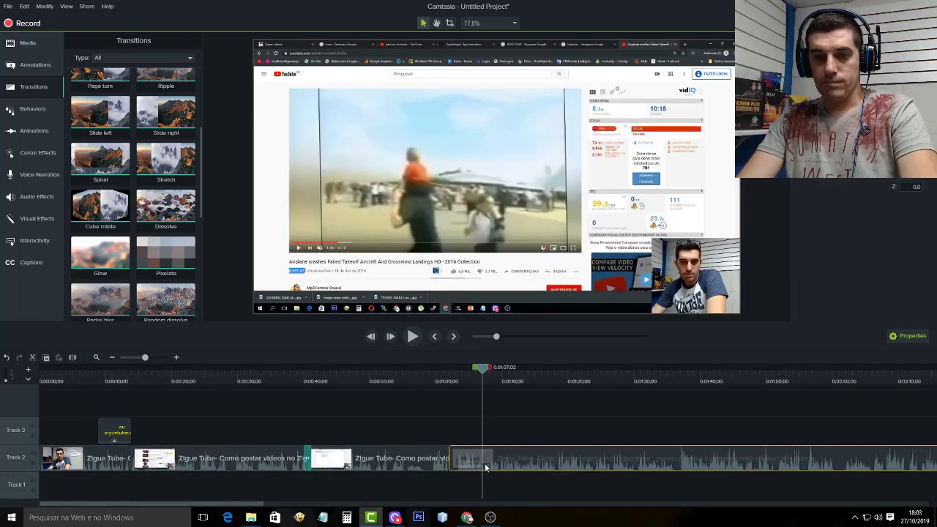
key(s)
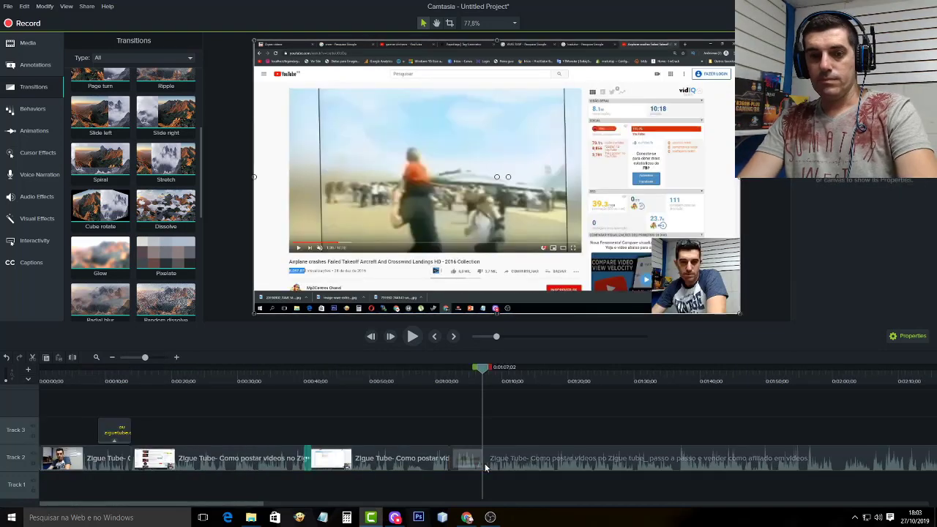
key(Delete)
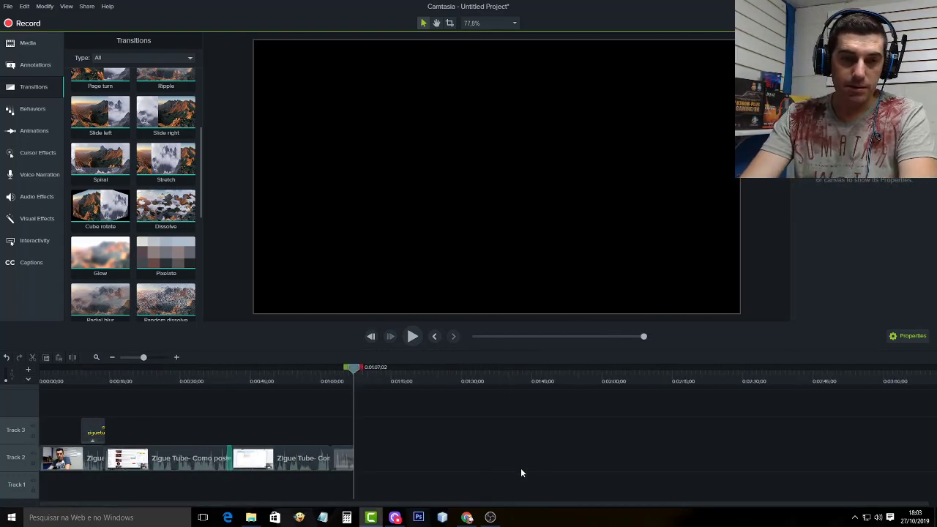
Step: Add a widened, centred callout reading 'ASSISTA O PASSO A PASSO COMPLETO EM .' at the end
click(33, 64)
drag(81, 174, 490, 178)
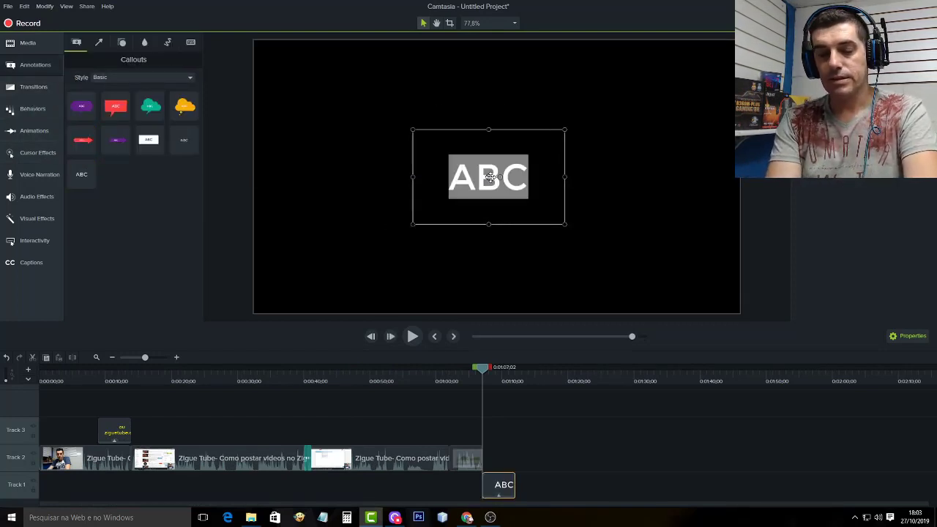
text(ASSISTA O PASSO A PASSO COMPLETO EM .)
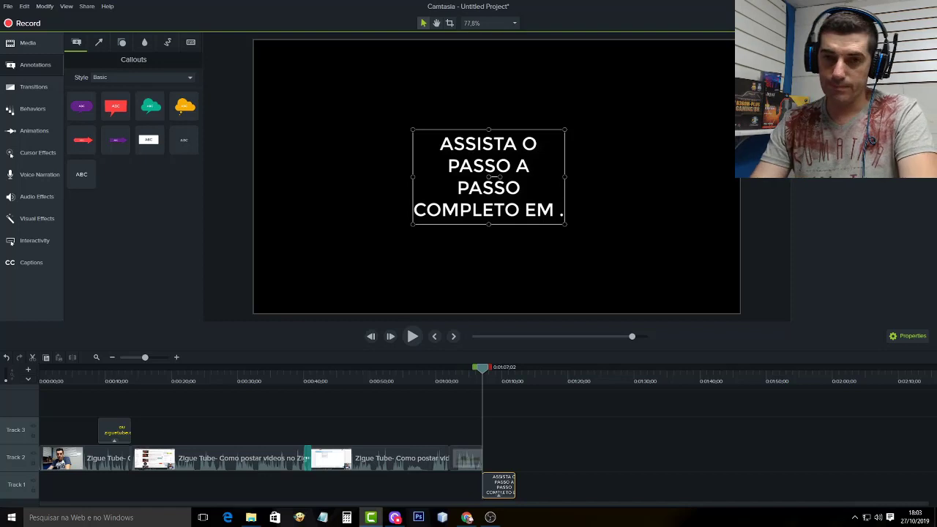
drag(568, 180, 696, 177)
drag(413, 176, 306, 176)
drag(537, 157, 515, 130)
Step: Append '...' to the title callout text and move the callout slightly higher
double_click(666, 175)
click(656, 172)
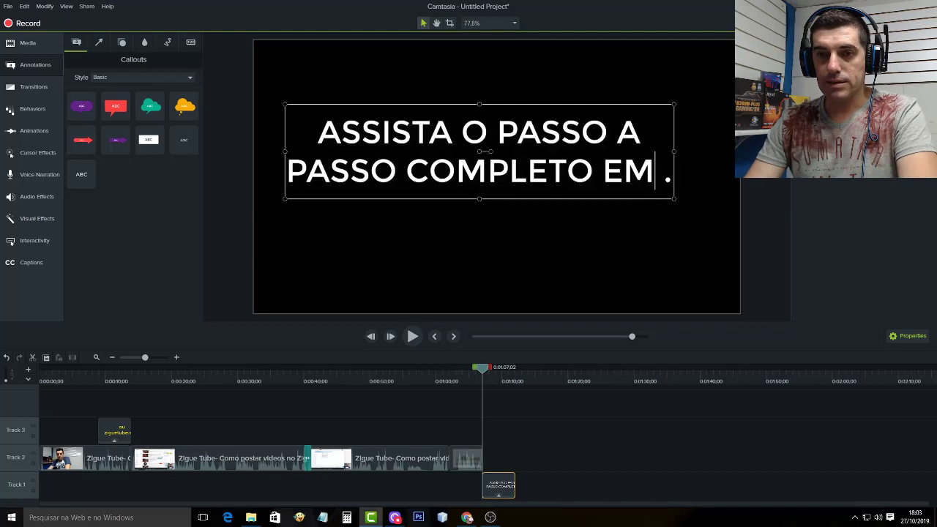
text(.)
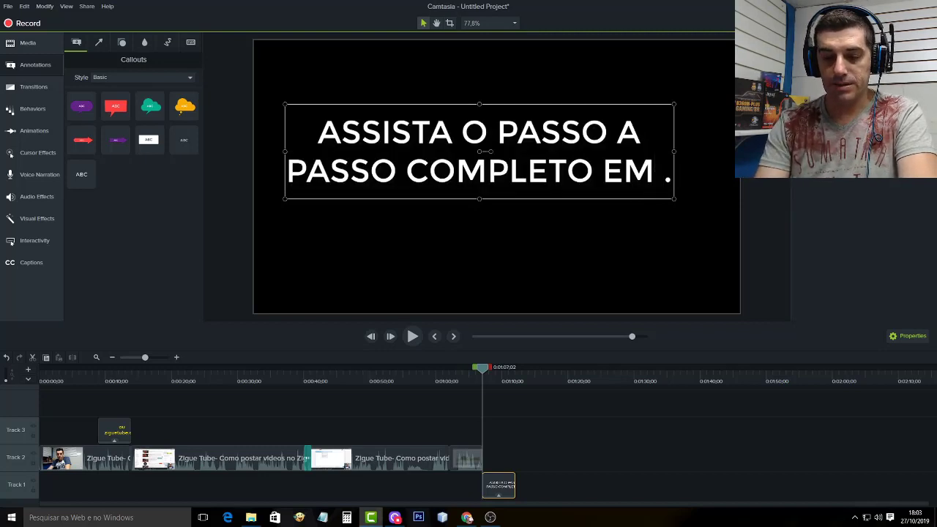
text(..)
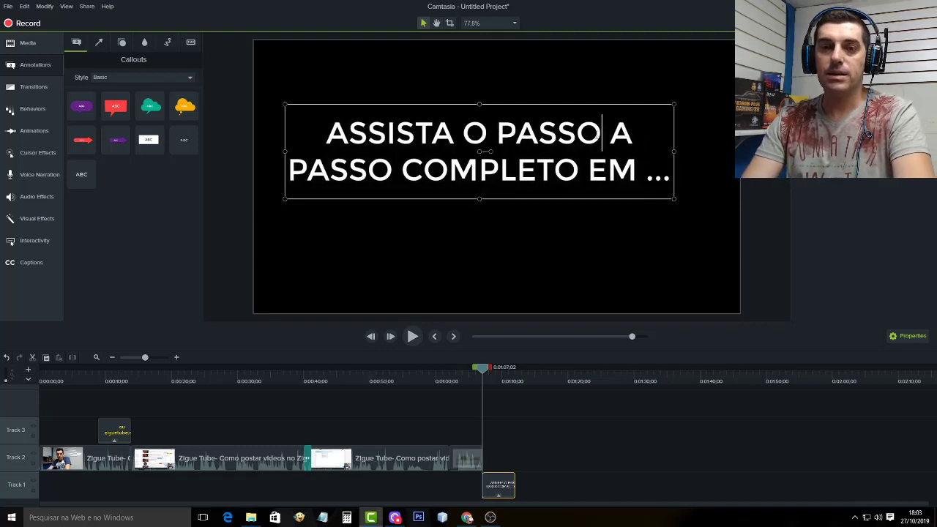
click(590, 104)
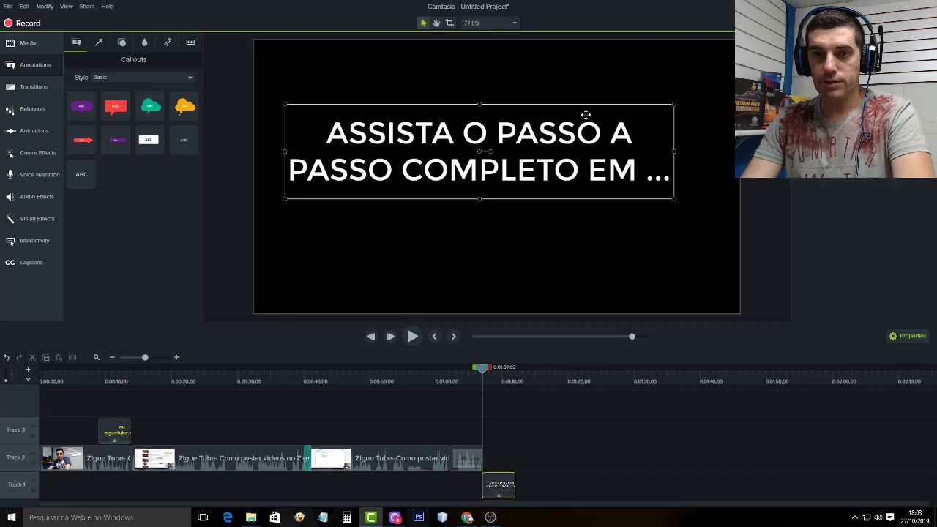
drag(566, 139, 573, 117)
key(alt+Tab)
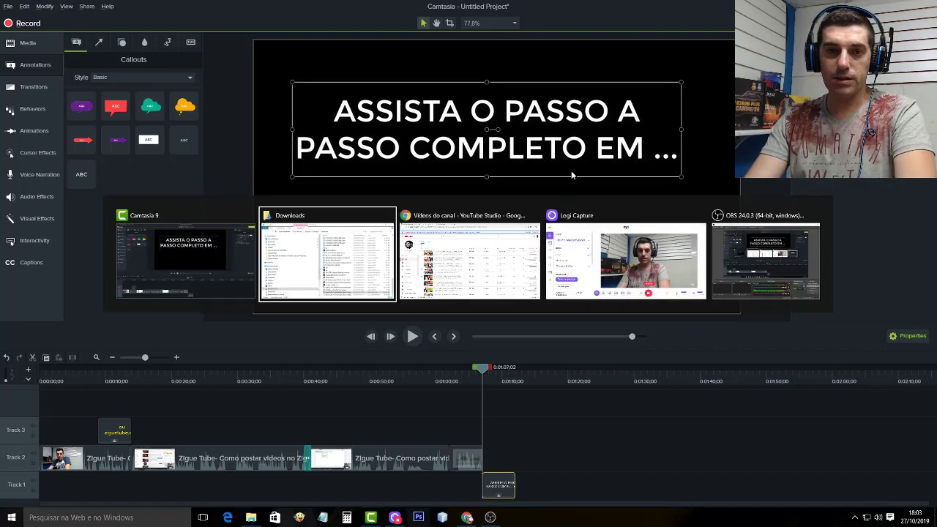
Step: Switch to Chrome and load zigue.com.br/go/ in a new tab
key(alt+Tab)
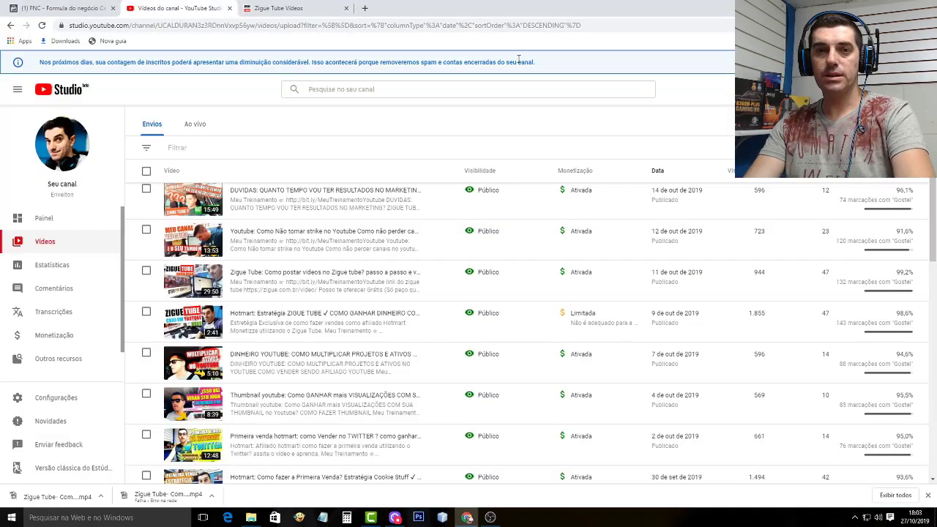
click(366, 8)
text(ZiGUE)
key(ctrl+a)
text(z)
key(BackSpace)
text(igue.com.br/go/)
key(Return)
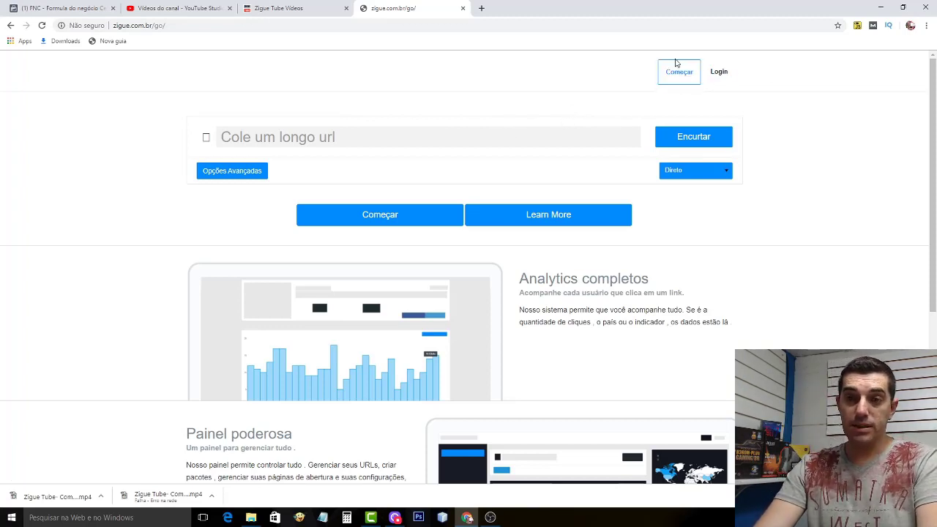
Step: Log in to Zigue with the account username and password, then return to the YouTube Studio tab
click(720, 74)
click(495, 132)
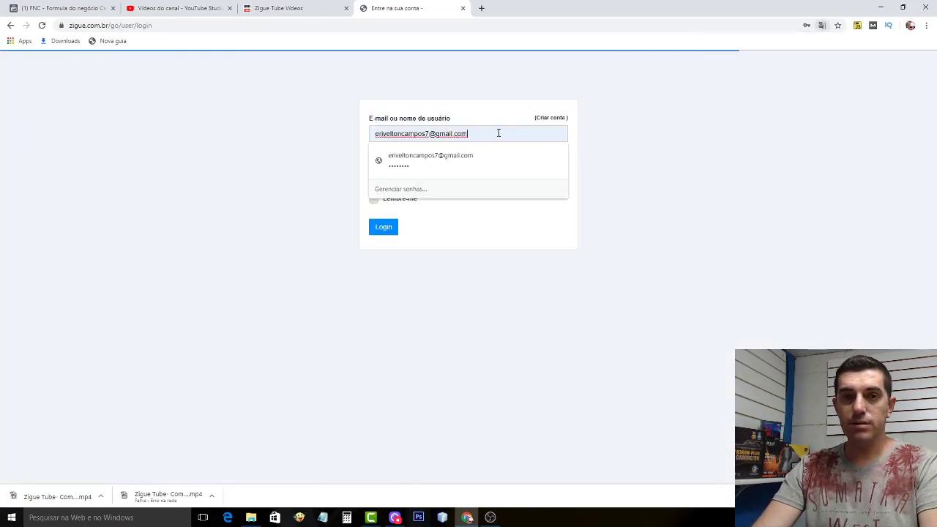
drag(495, 132, 310, 134)
text(eriveltoncgui)
key(Tab)
key(Tab)
text(•***)
key(Return)
click(280, 10)
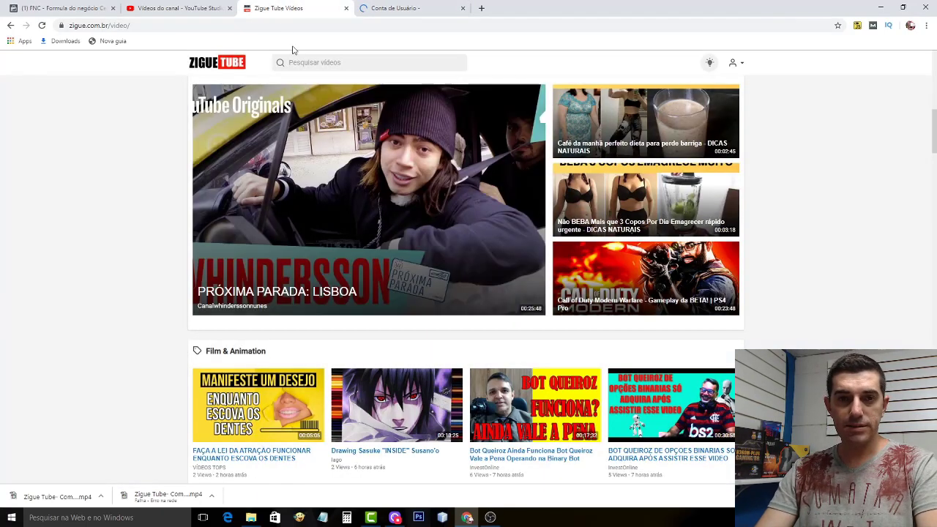
click(196, 7)
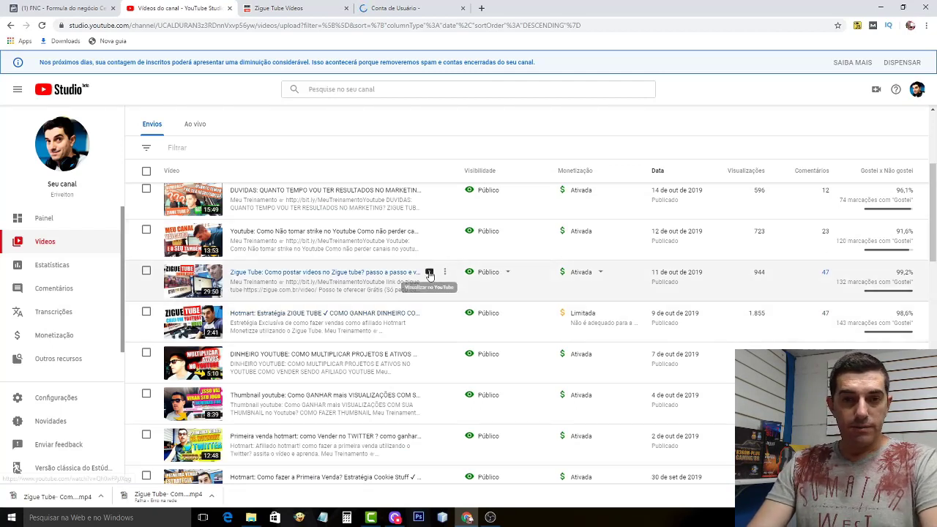
Step: Copy the tutorial video's link address and paste it into the Zigue dashboard's long-URL field
right_click(429, 272)
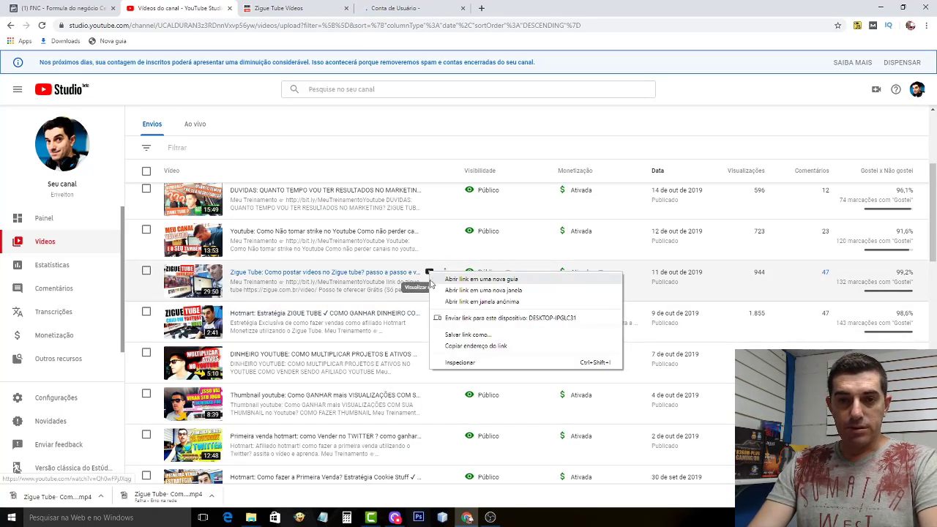
click(459, 346)
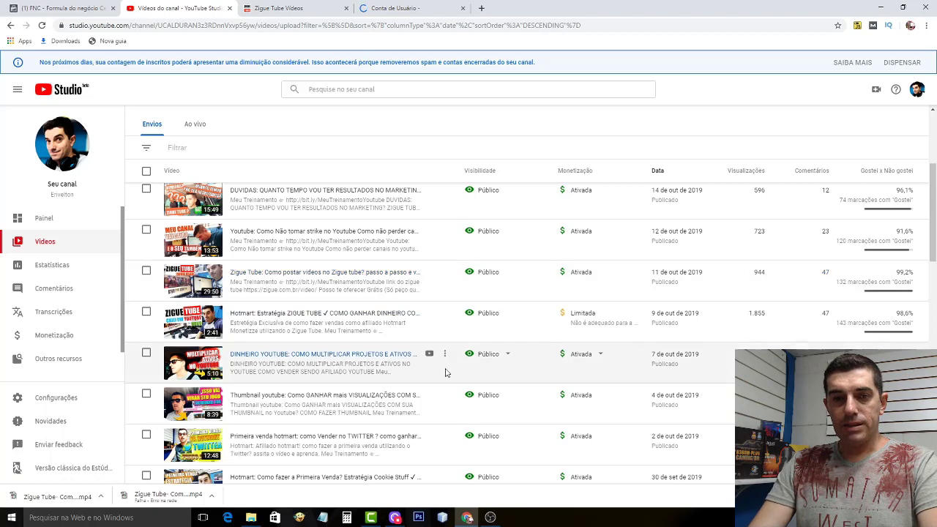
click(439, 6)
click(300, 156)
text(https://www.youtube.com/watch?v=Qh0wFPjJXqg)
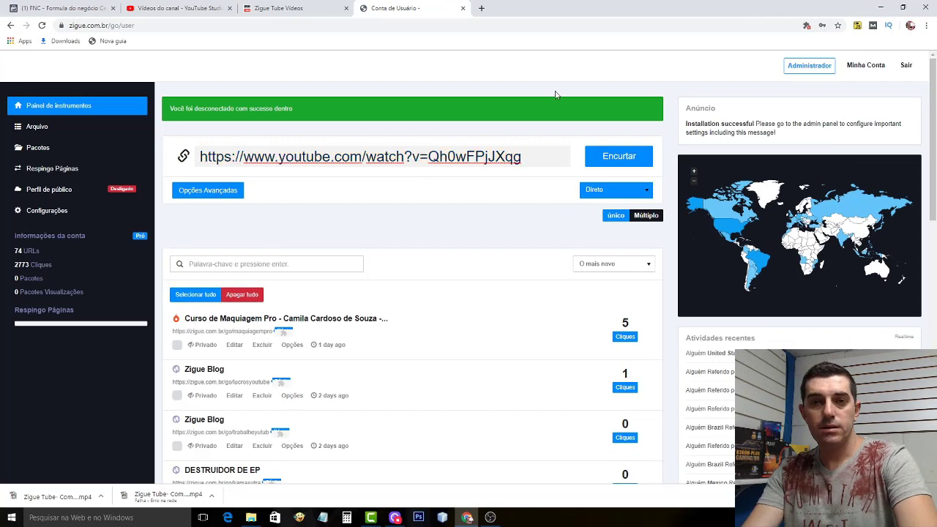
Step: Set the custom alias to videocompleto under the advanced shortening options
click(227, 190)
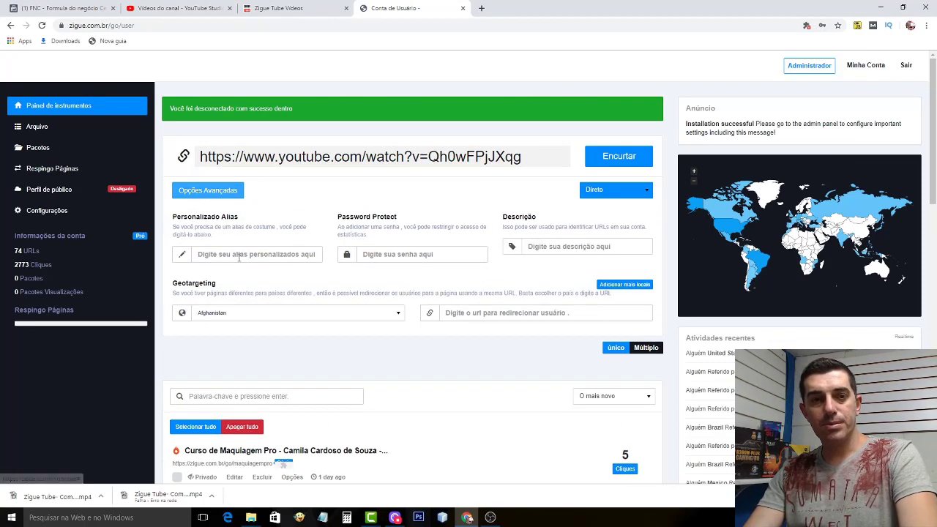
click(239, 254)
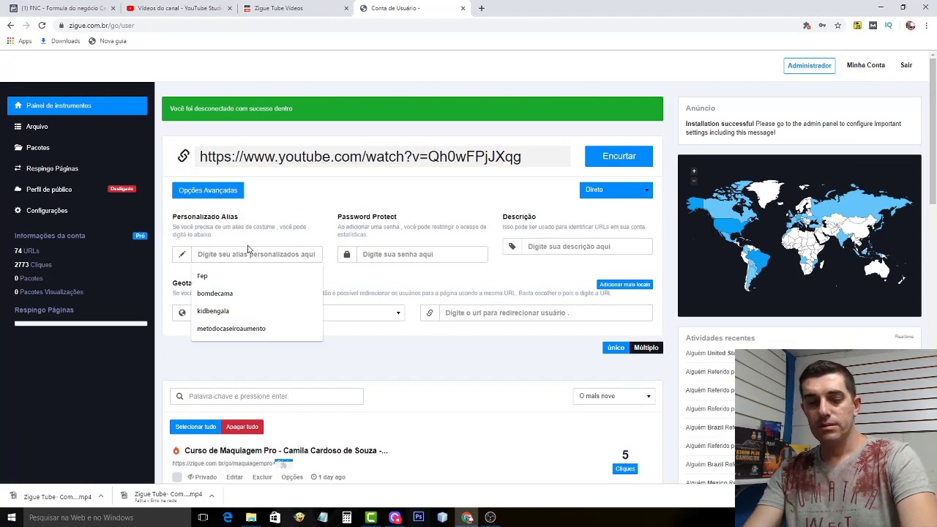
text(video01)
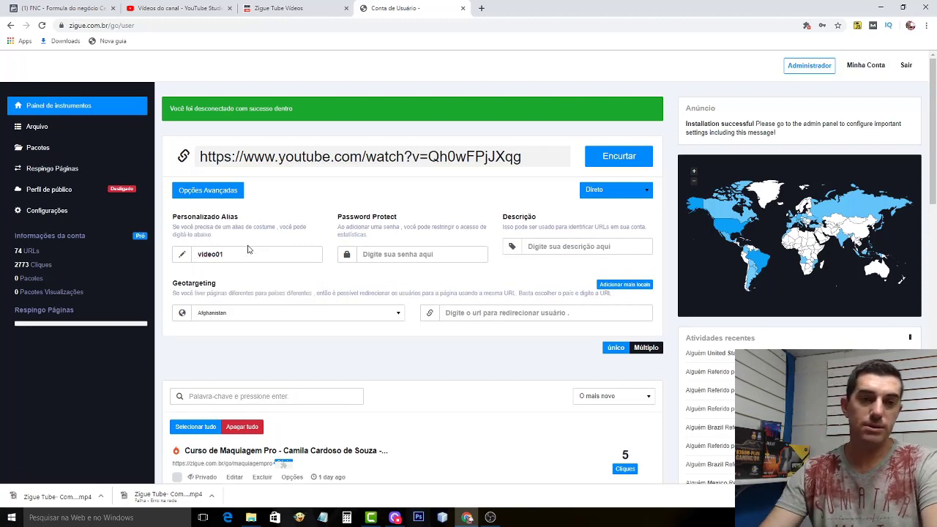
double_click(255, 249)
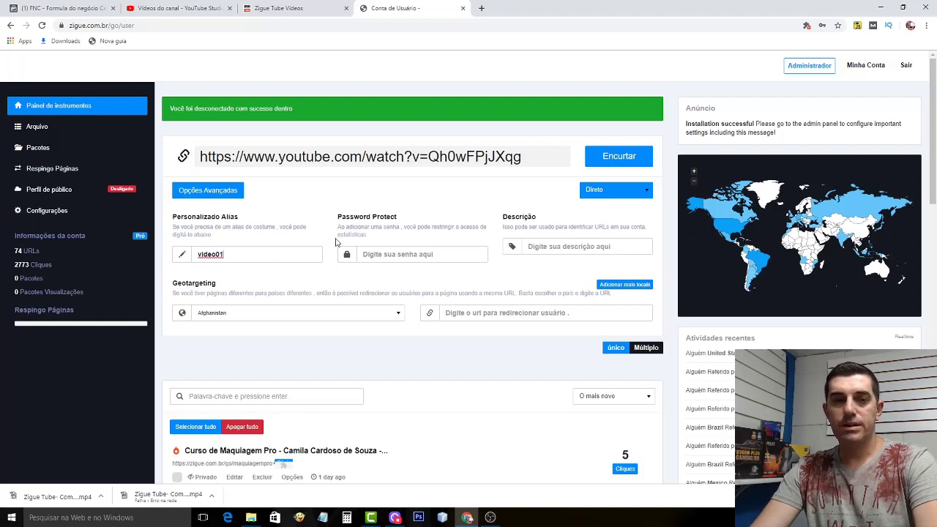
drag(274, 256, 169, 271)
text(v)
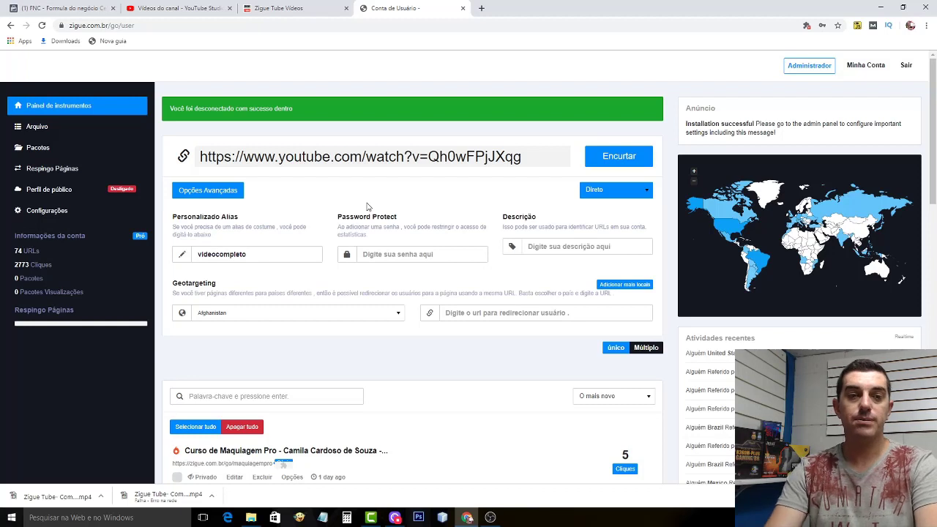
drag(255, 252, 159, 261)
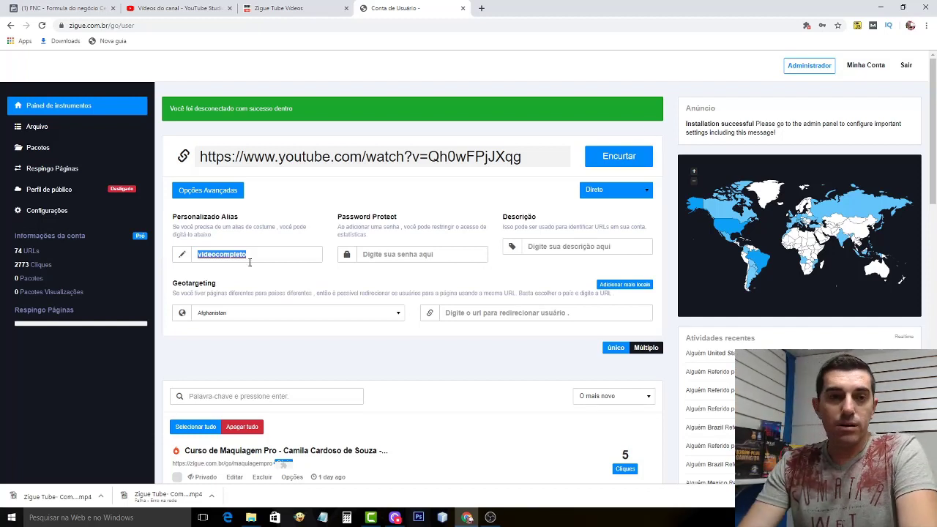
Step: Shorten the link and copy the resulting zigue.com.br/go/videocompleto URL
click(618, 159)
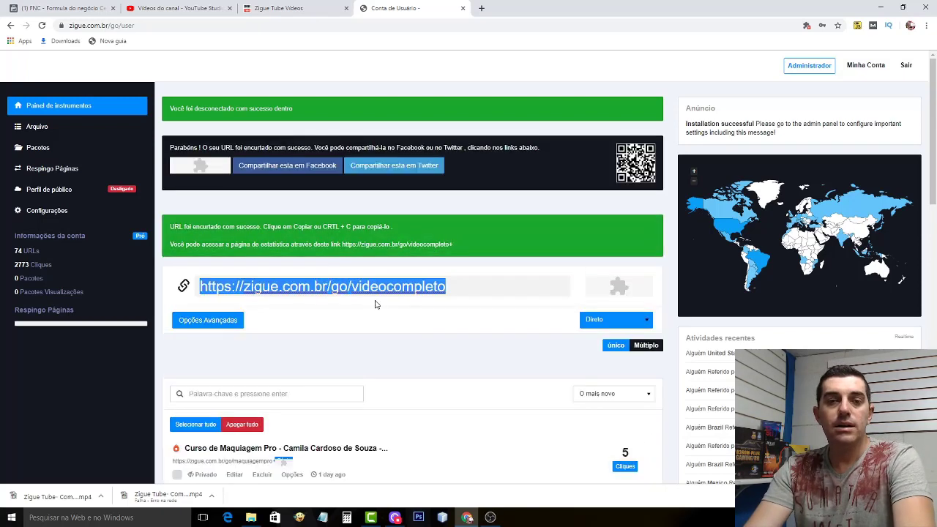
right_click(382, 289)
click(404, 307)
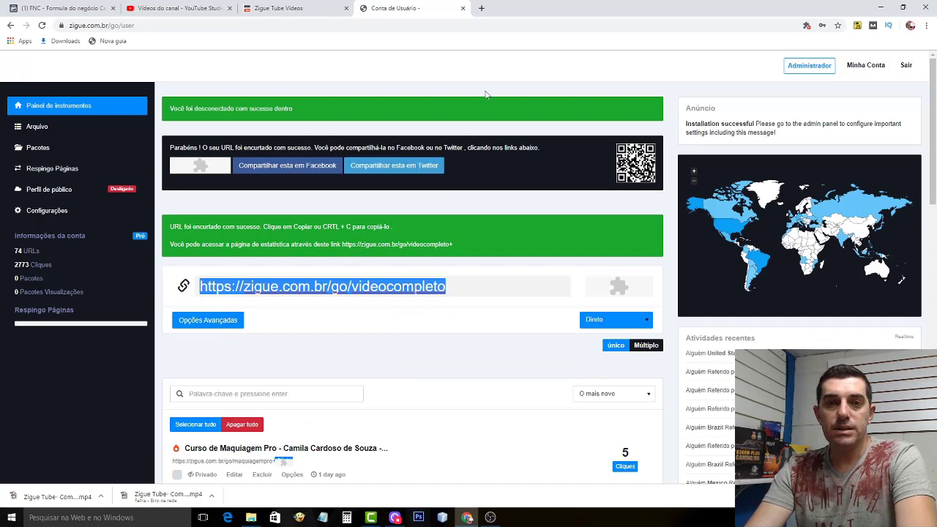
click(480, 10)
text(https://zigue.com.br/go/videocompleto)
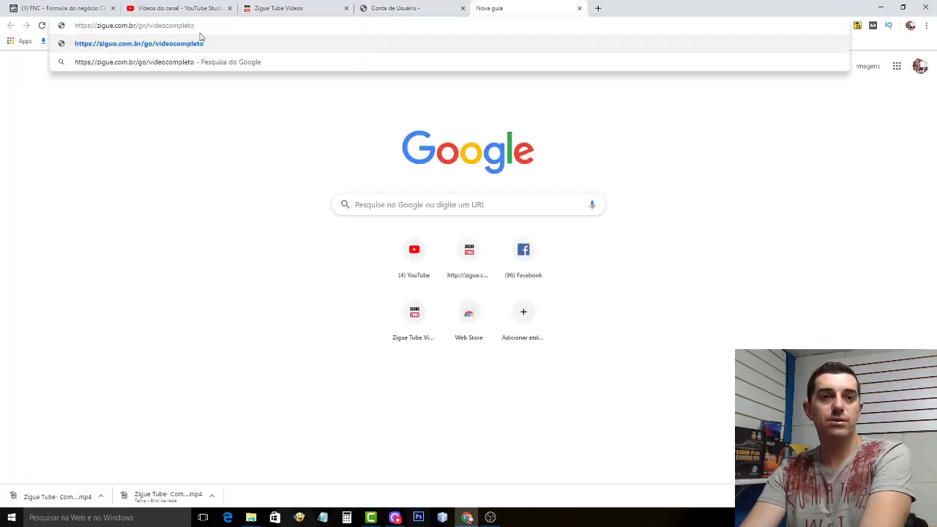
key(Return)
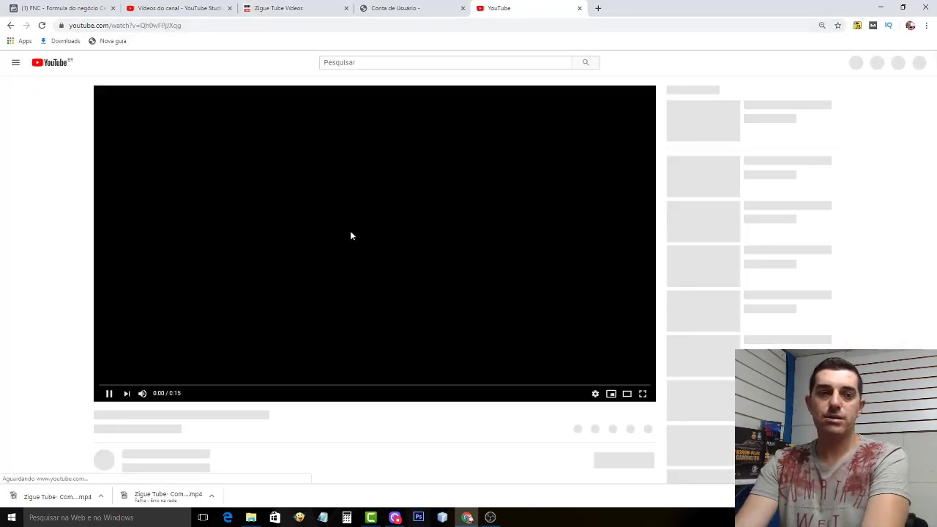
click(355, 211)
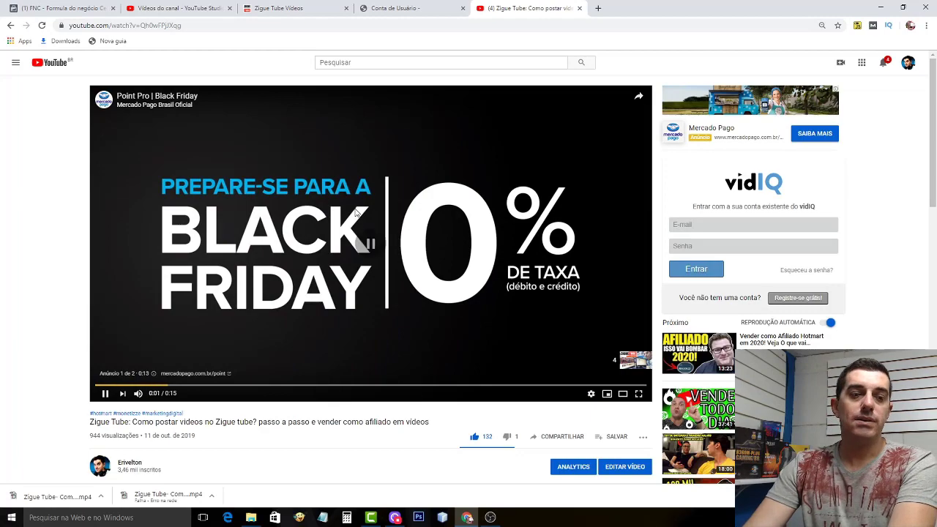
scroll(355, 211, down, 3)
scroll(239, 308, up, 2)
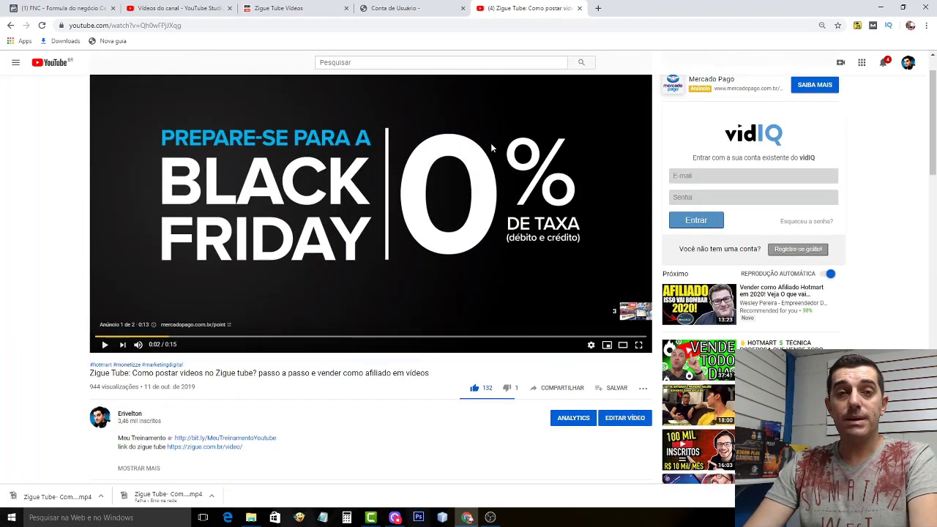
click(579, 8)
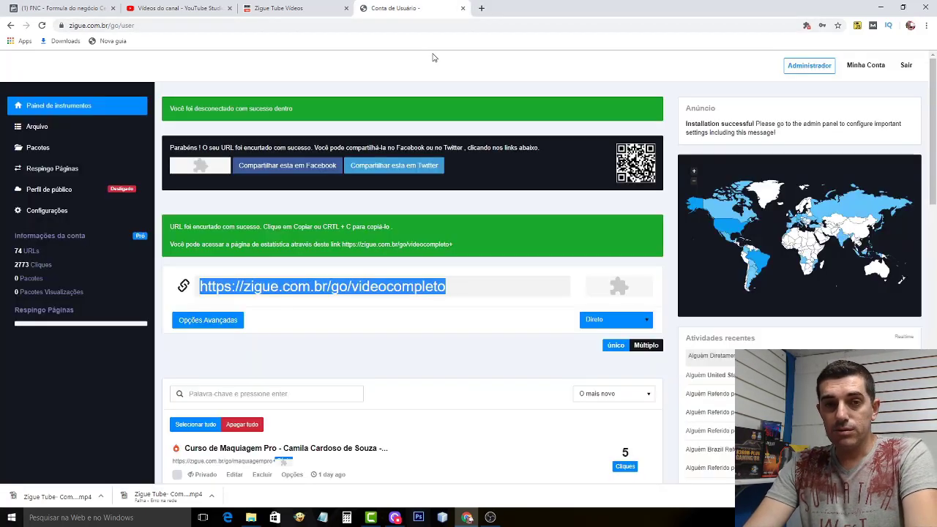
Step: Add a size-50 text callout below the title and paste the short URL into it
key(alt+Tab)
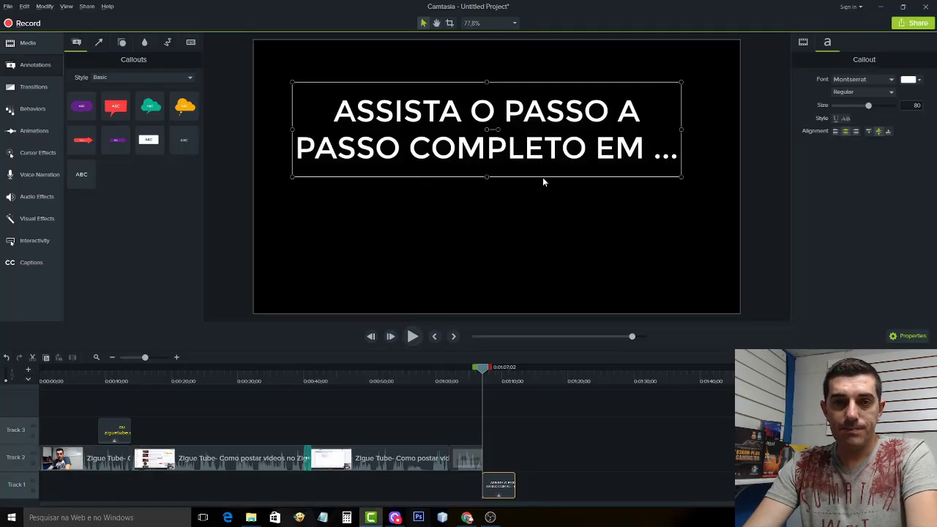
click(454, 233)
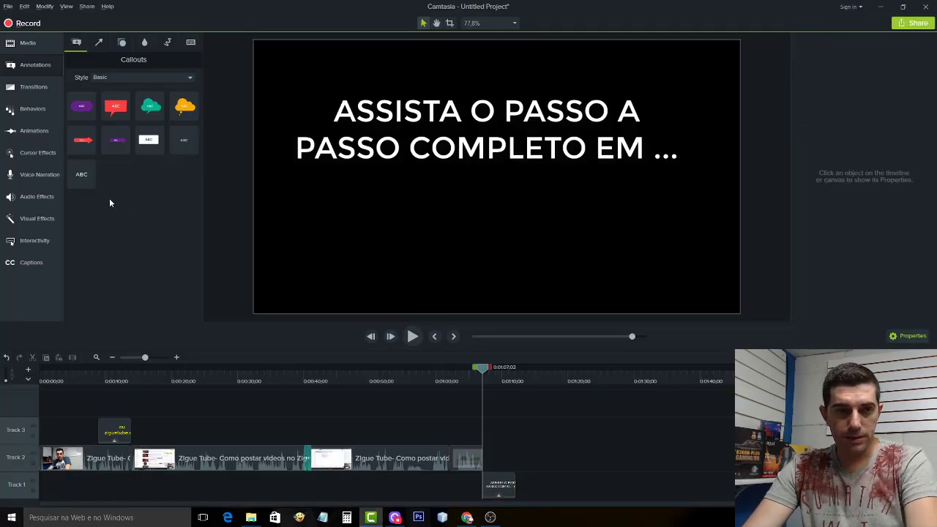
drag(81, 174, 462, 232)
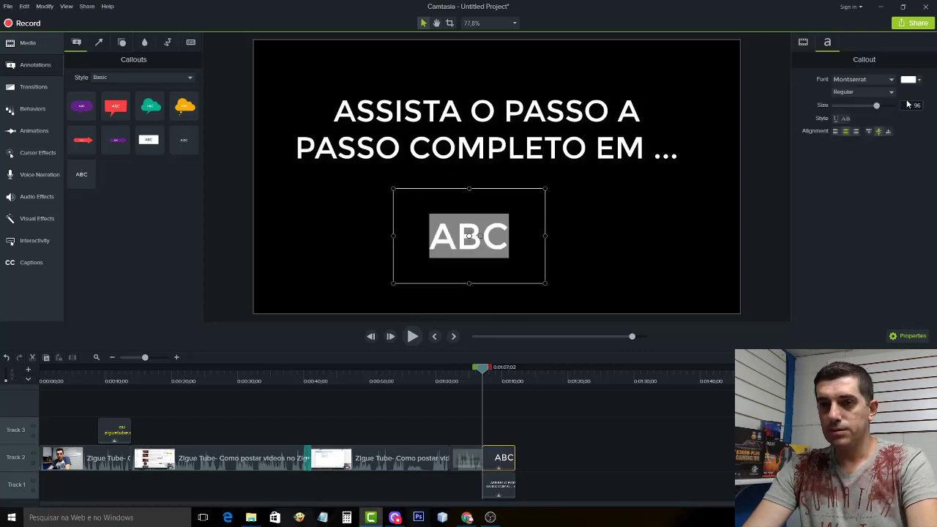
drag(877, 106, 853, 105)
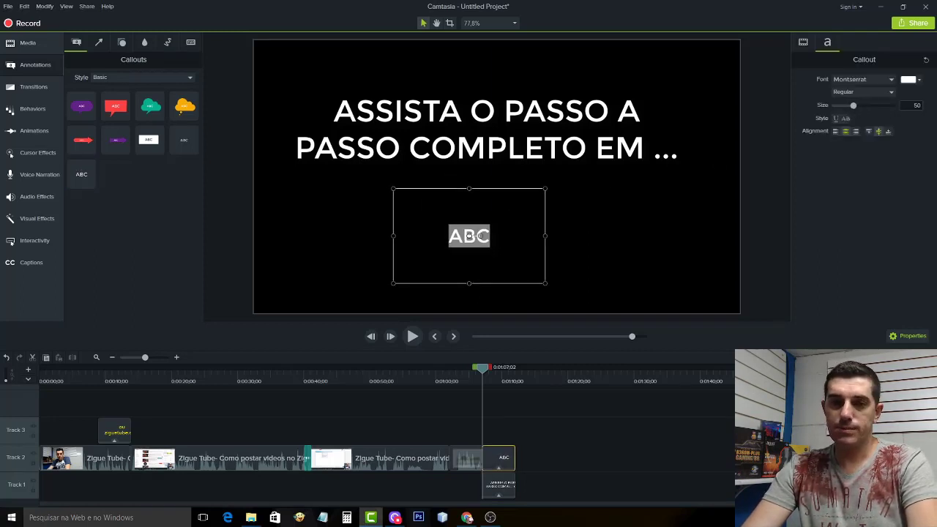
text(https://zigue.com.br/go/videocompleto)
drag(544, 234, 649, 234)
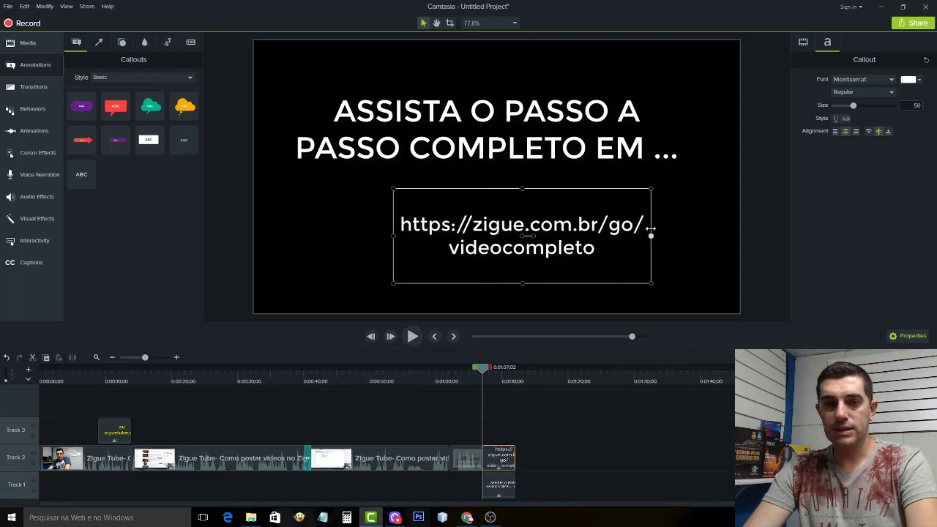
drag(393, 236, 306, 235)
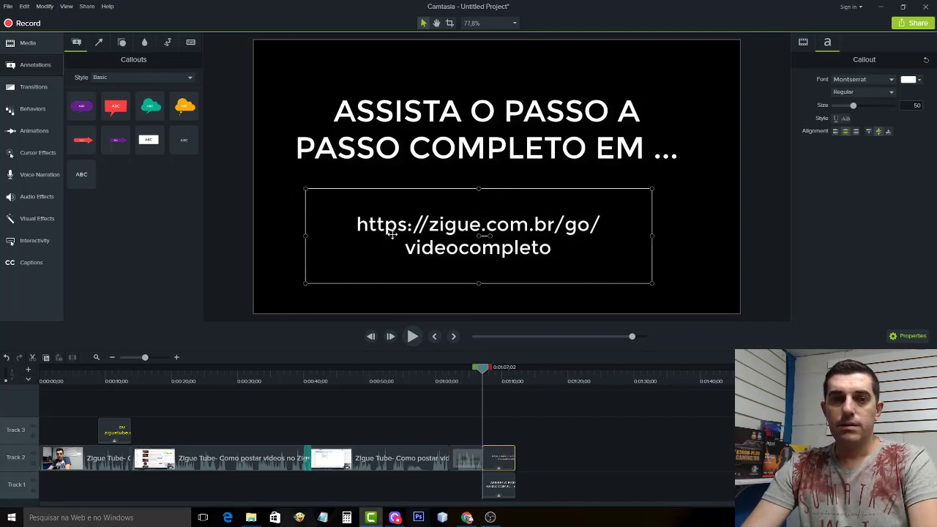
double_click(412, 222)
click(415, 223)
drag(429, 223, 356, 224)
key(BackSpace)
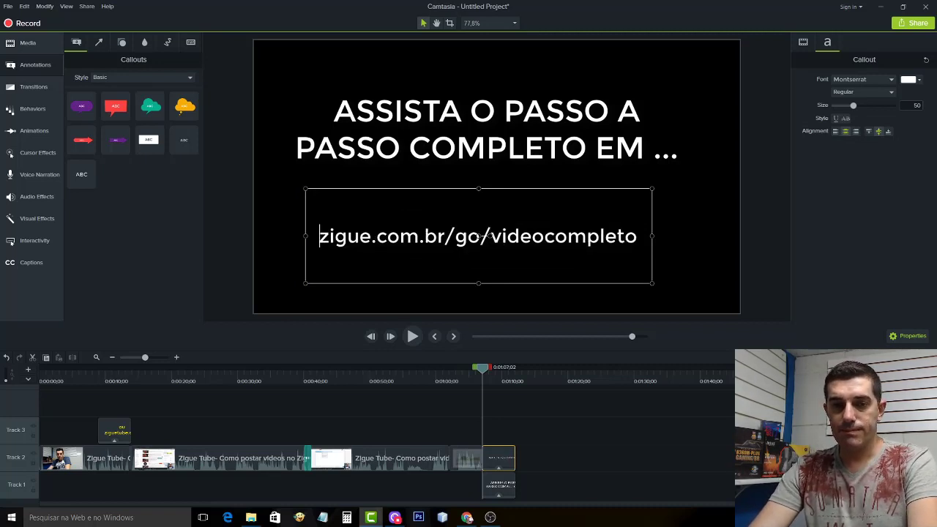
text(www.)
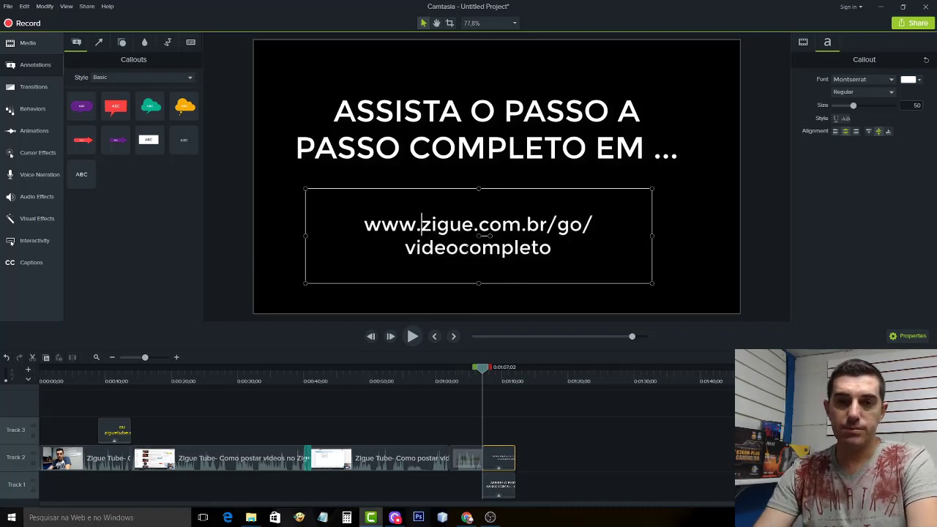
drag(652, 236, 706, 235)
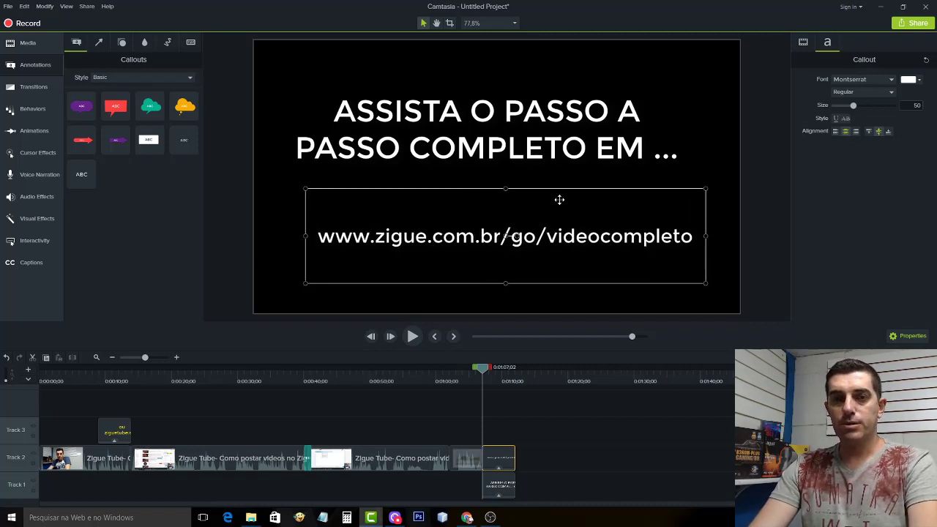
drag(559, 190, 551, 199)
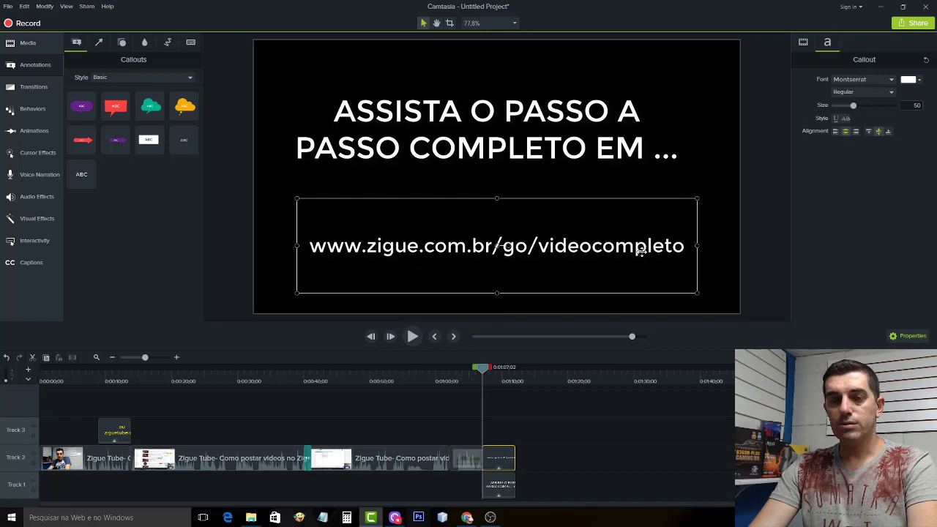
click(723, 260)
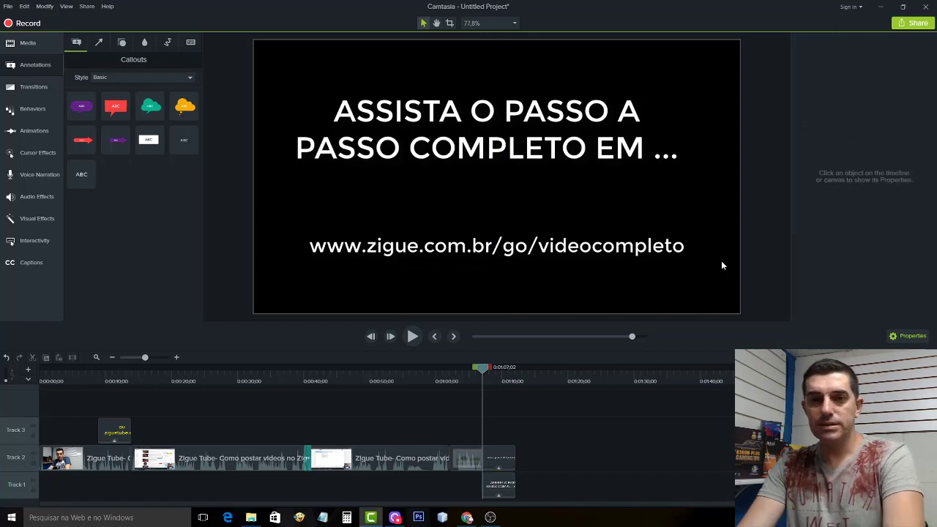
Step: Extend the closing text clip on Track 2 to about 1:17
click(509, 459)
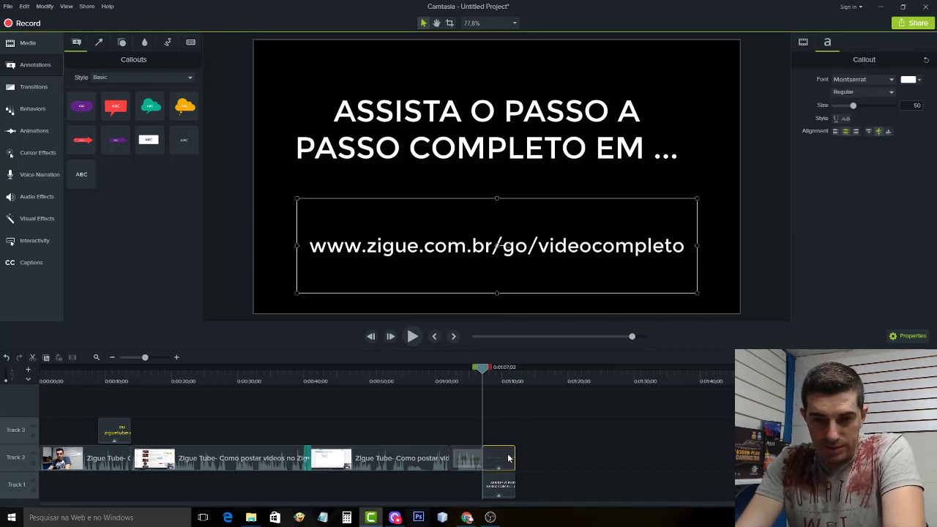
mouse_move(482, 374)
mouse_down()
mouse_move(504, 375)
mouse_move(486, 376)
mouse_up()
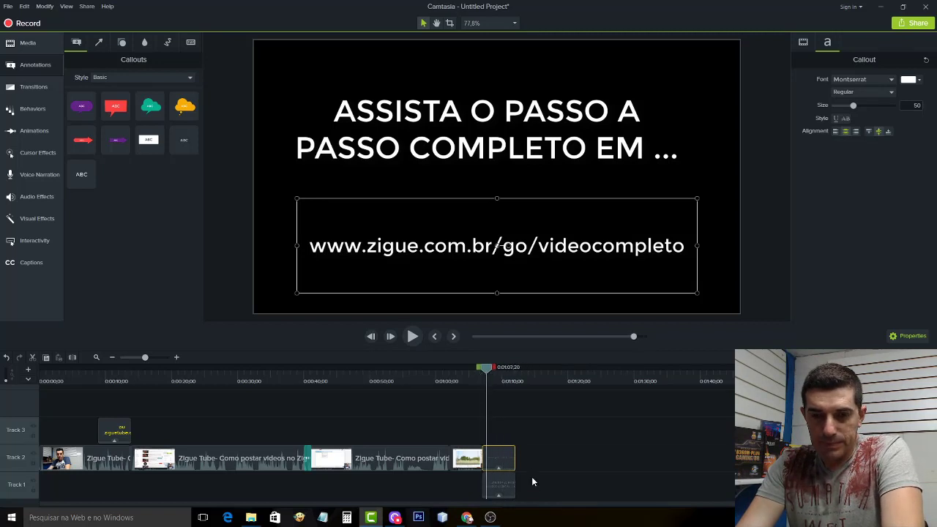
drag(516, 458, 540, 485)
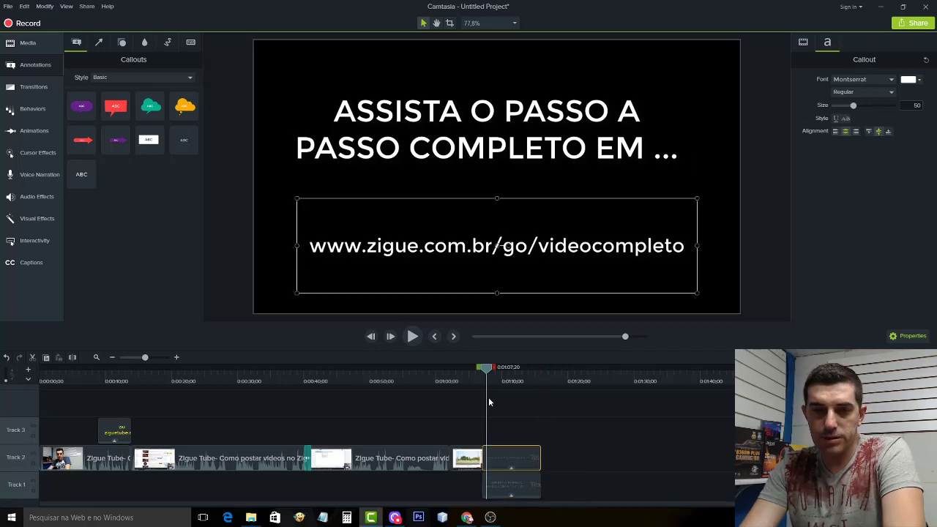
drag(491, 372, 15, 416)
right_click(506, 372)
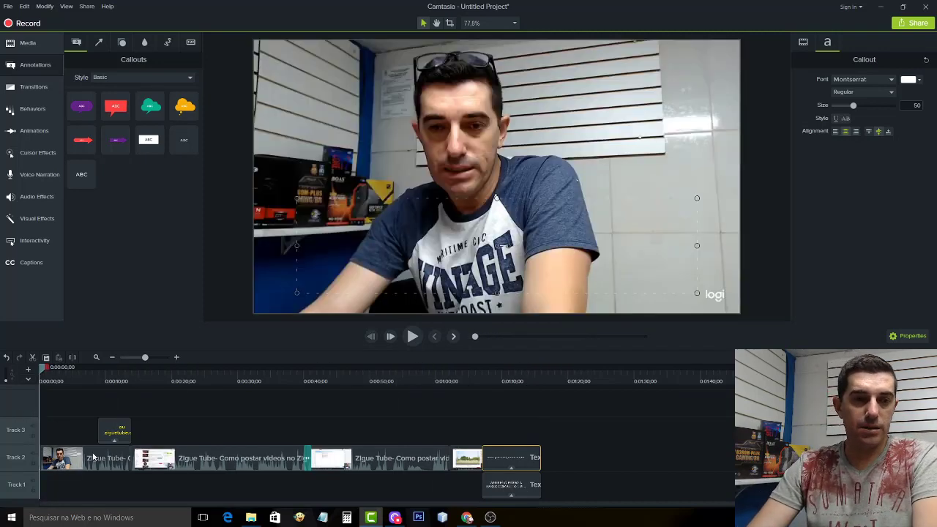
Step: Drop a Basic ABC text callout at time 0 on Track 2
scroll(93, 457, up, 3)
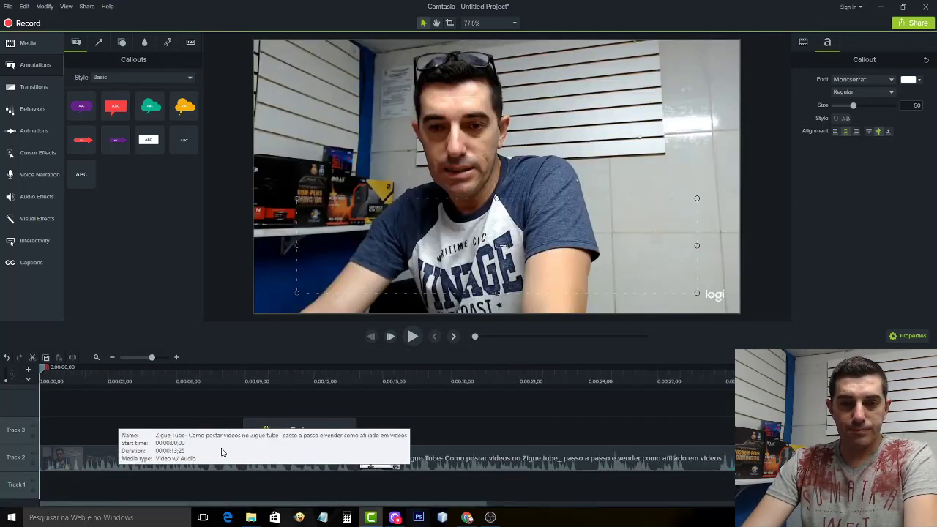
scroll(222, 453, down, 5)
key(ctrl+a)
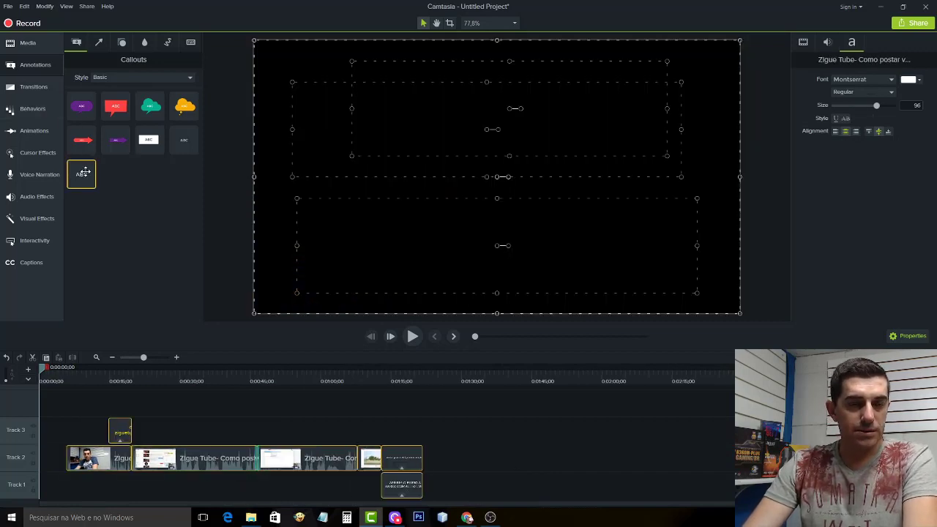
drag(82, 174, 38, 469)
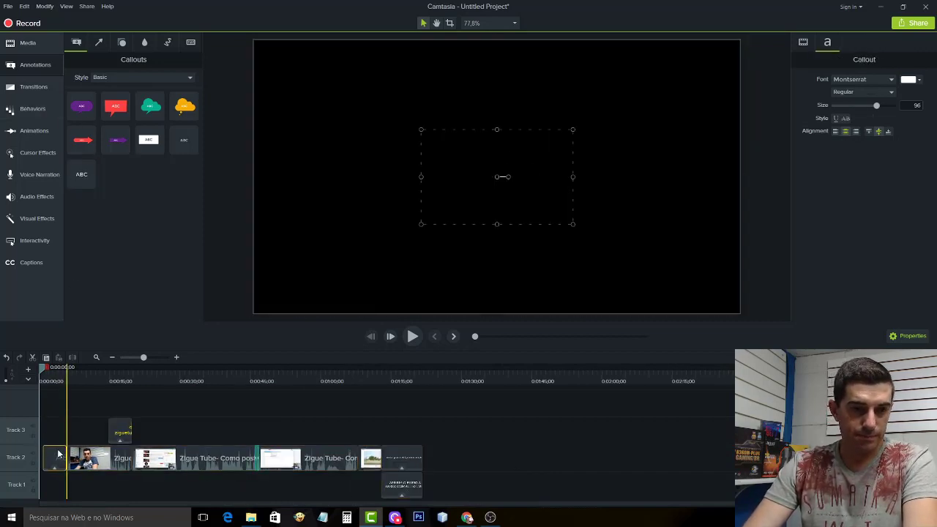
Step: Type 'ESTRATÉGIA DE VENDAS', a blank line, then 'HOTMART MONETIZZE' as the title
double_click(467, 195)
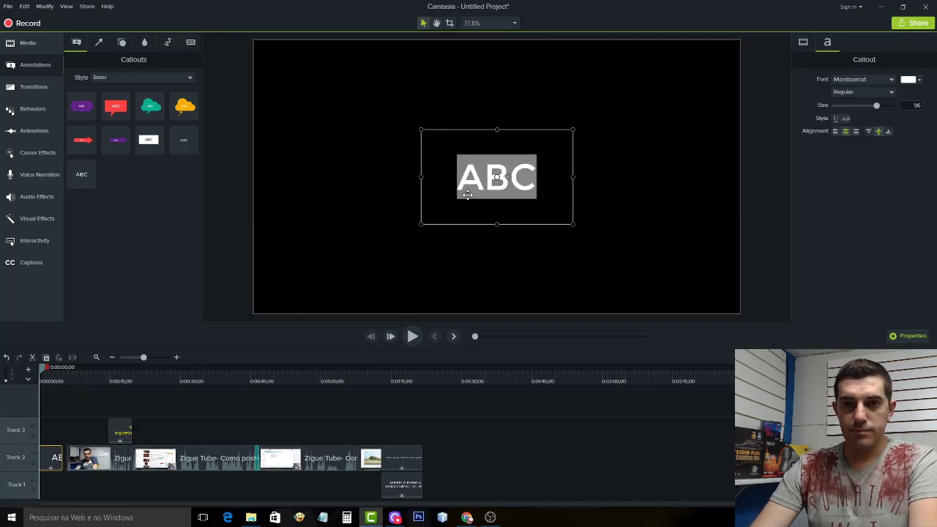
text(ESTR)
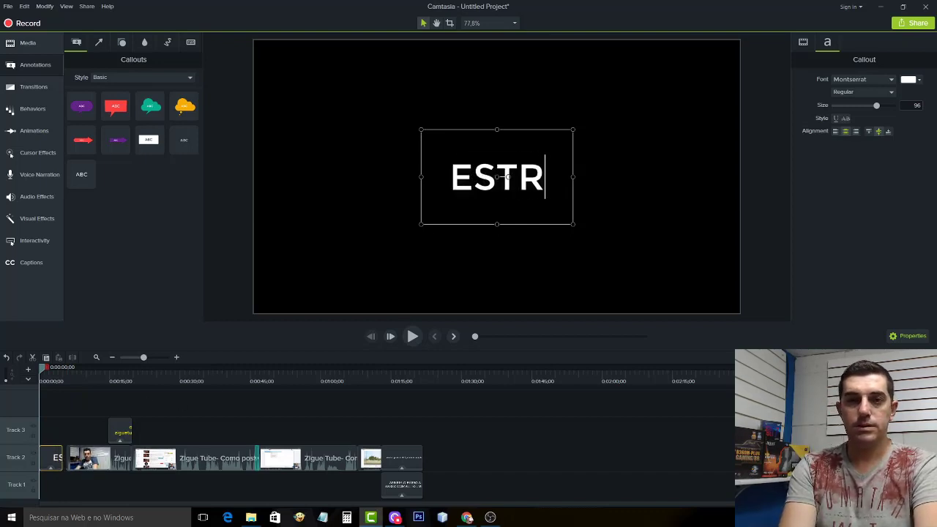
text(ATÉGIA DE VENDAS)
key(Return)
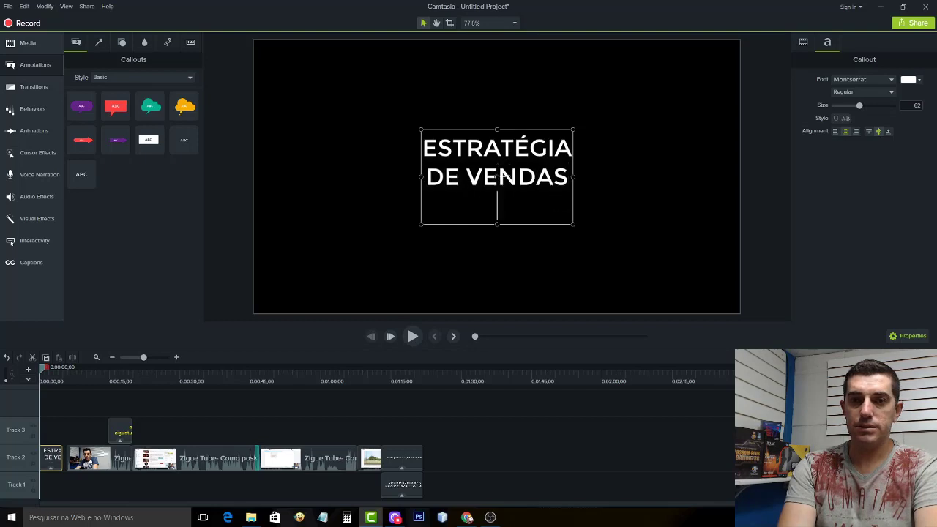
key(Return)
text(HOTMART )
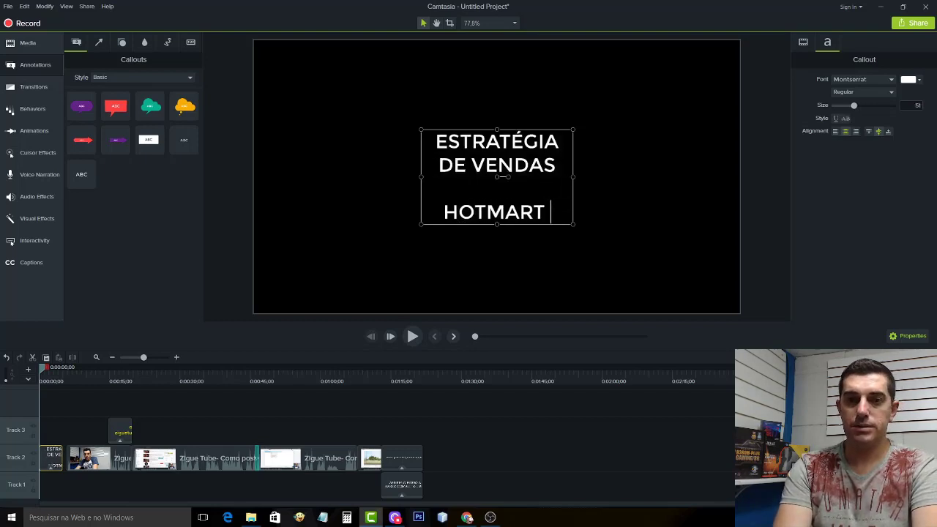
text(MONETIZZE)
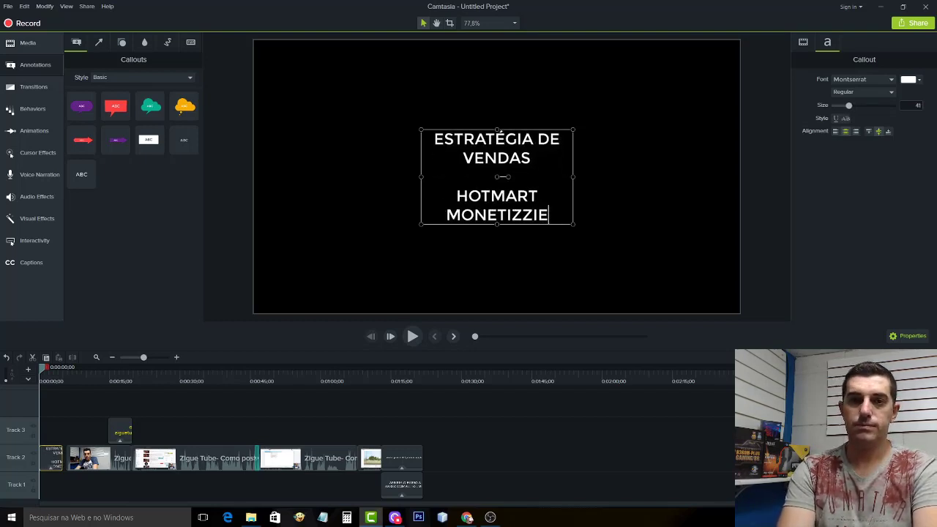
Step: Scale the opening title up to about font size 89 and center it on the canvas
click(576, 179)
click(575, 179)
drag(573, 224, 676, 266)
drag(421, 130, 278, 84)
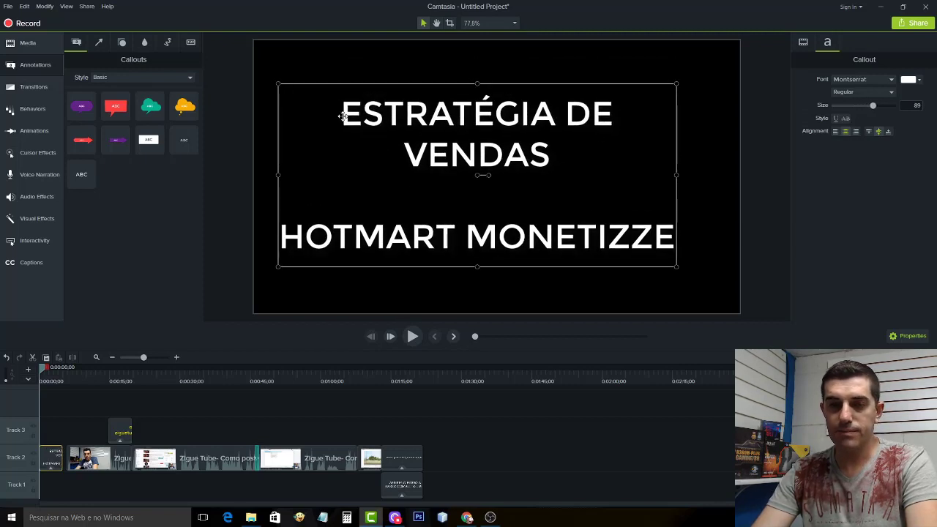
drag(474, 124, 475, 127)
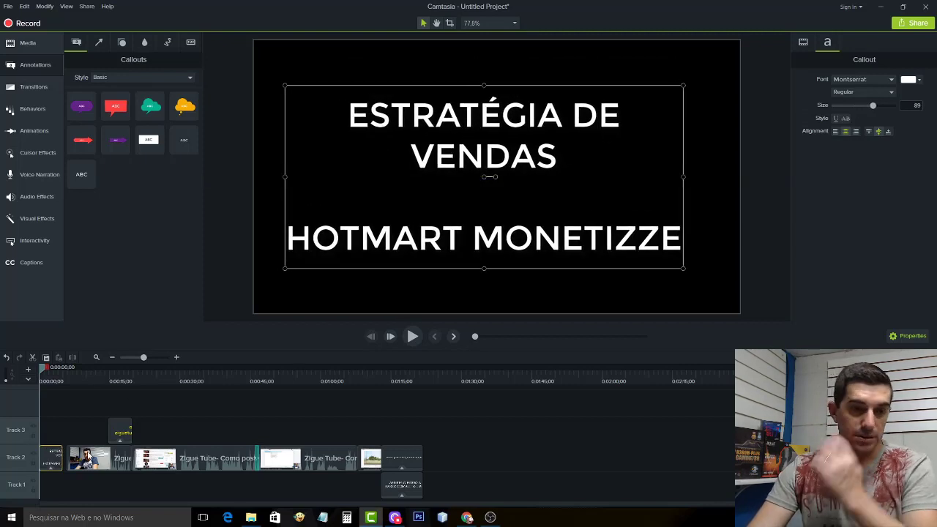
drag(497, 413, 79, 468)
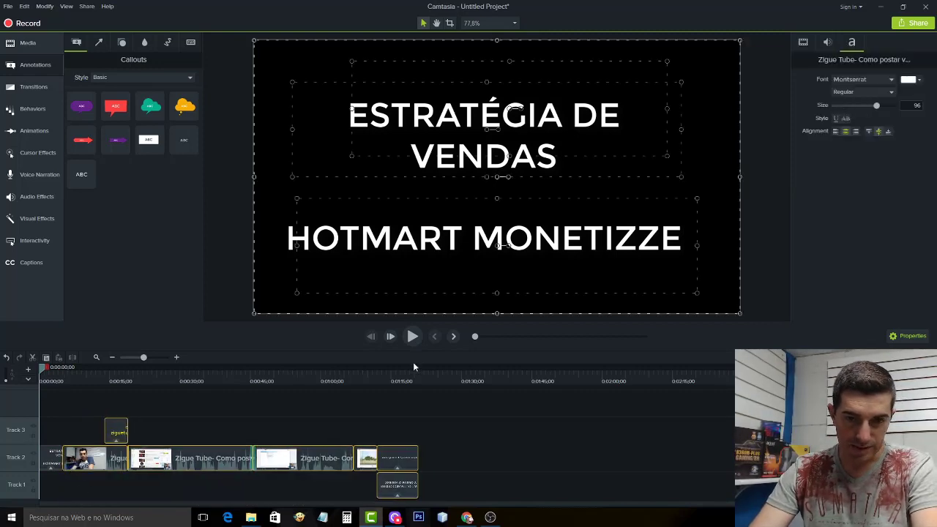
Step: Apply a Pixelate transition to the start of Track 2 and preview it
mouse_move(44, 372)
mouse_down()
mouse_move(84, 373)
mouse_move(36, 375)
mouse_up()
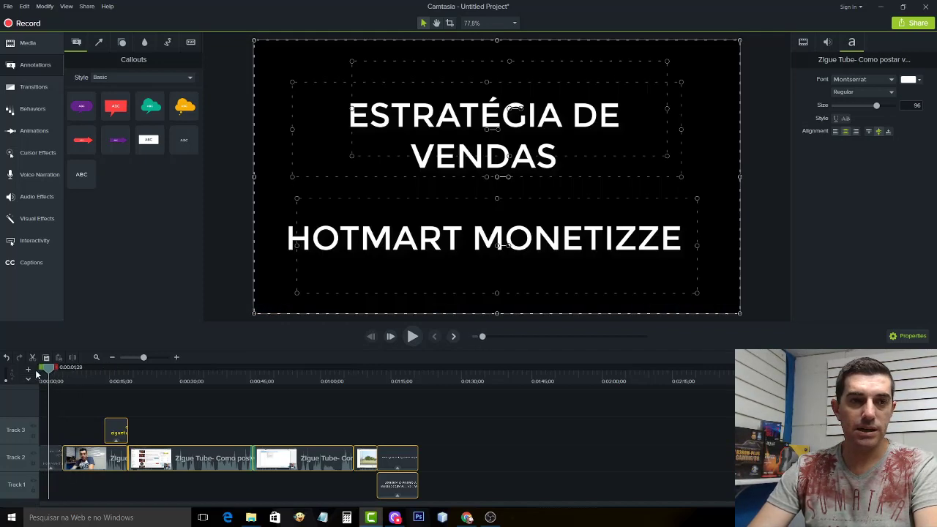
click(34, 86)
drag(187, 240, 66, 448)
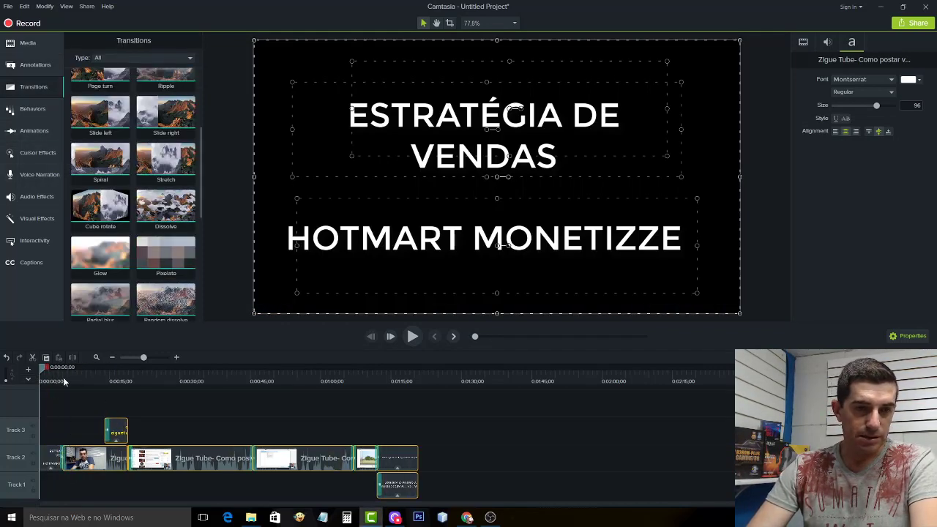
drag(41, 372, 40, 370)
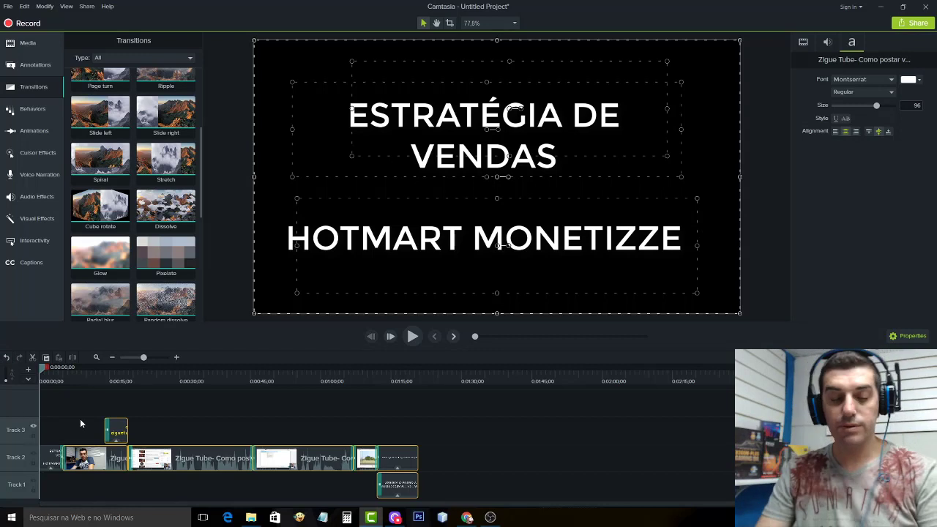
key(space)
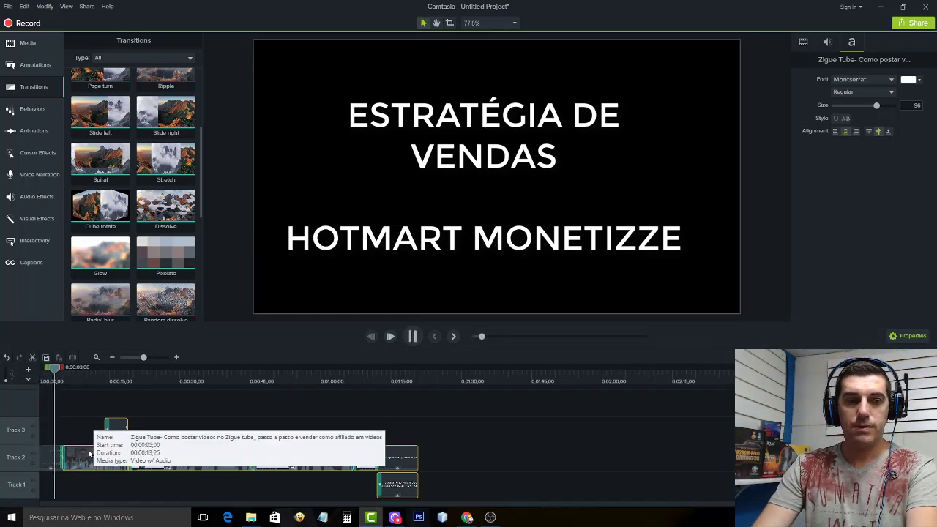
key(space)
Step: Trim the title clip to about 3 seconds and close the gap after it
scroll(60, 470, up, 3)
click(65, 457)
drag(70, 376, 158, 403)
drag(235, 458, 159, 458)
scroll(273, 467, down, 2)
scroll(274, 467, down, 2)
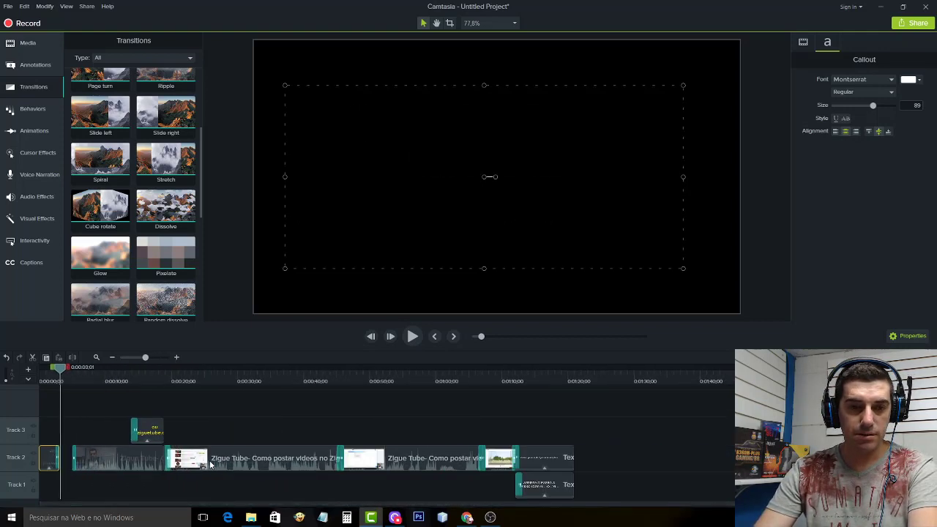
drag(676, 427, 84, 496)
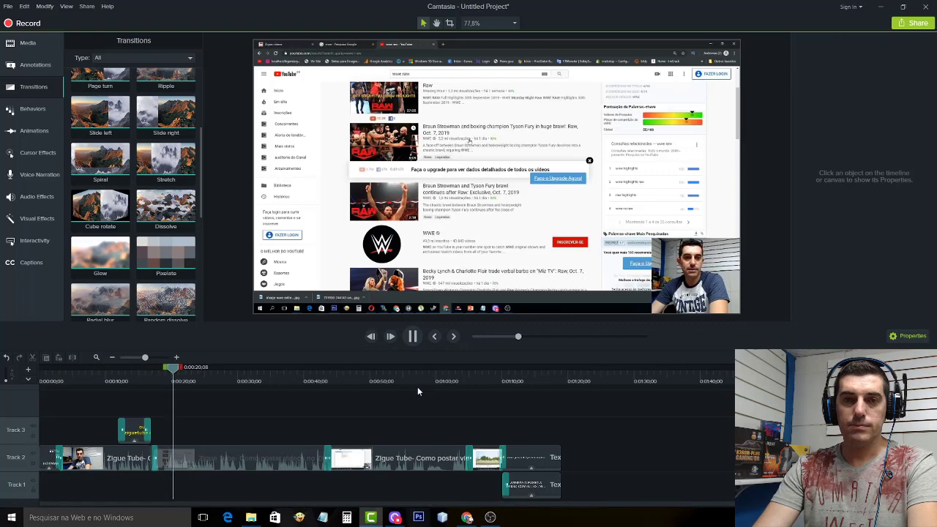
key(space)
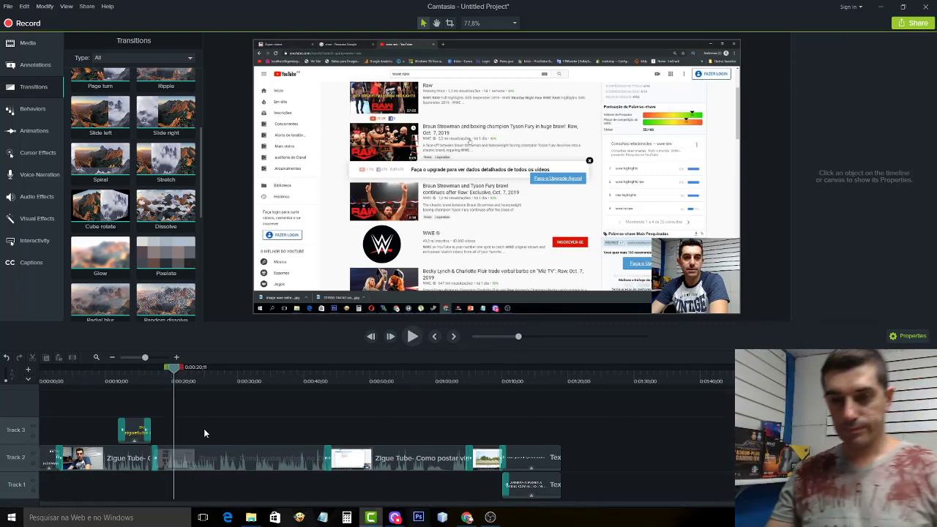
Step: Start a local file export using the MP4 up to 720p preset
click(913, 24)
click(864, 42)
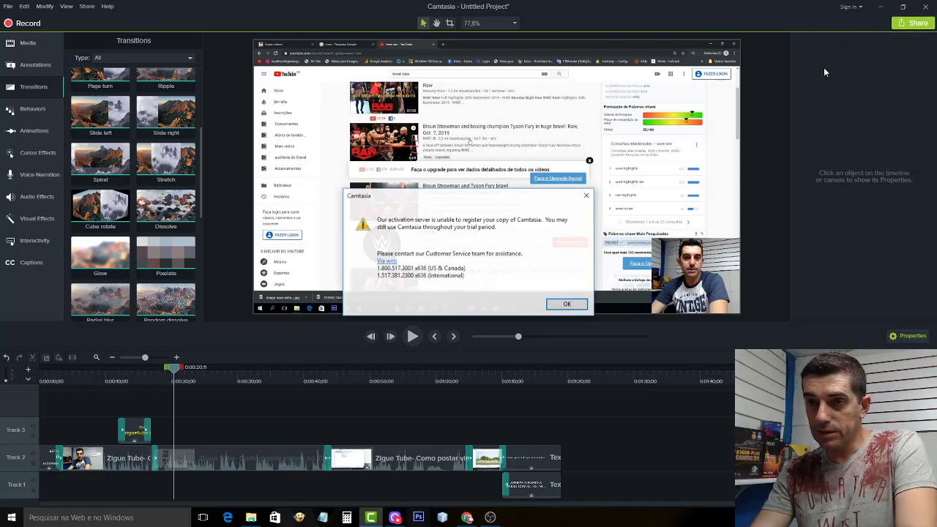
click(554, 306)
click(475, 176)
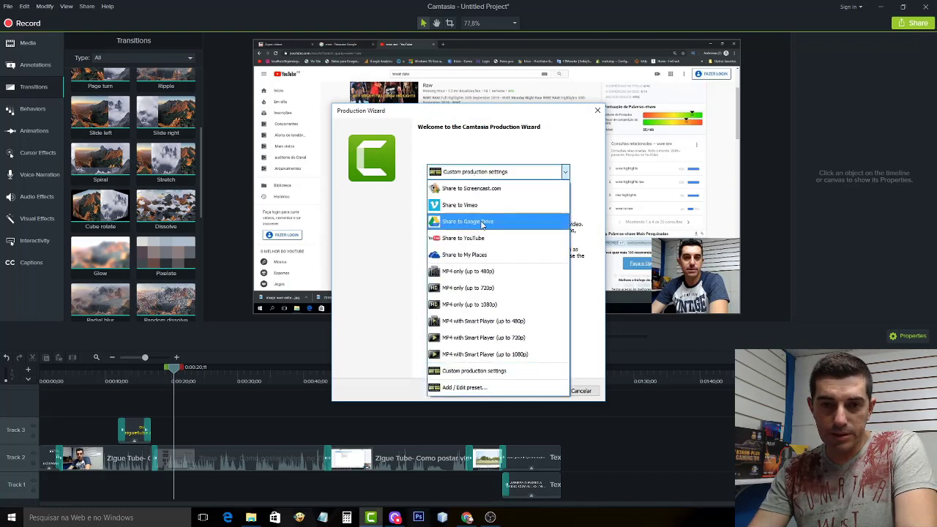
click(493, 274)
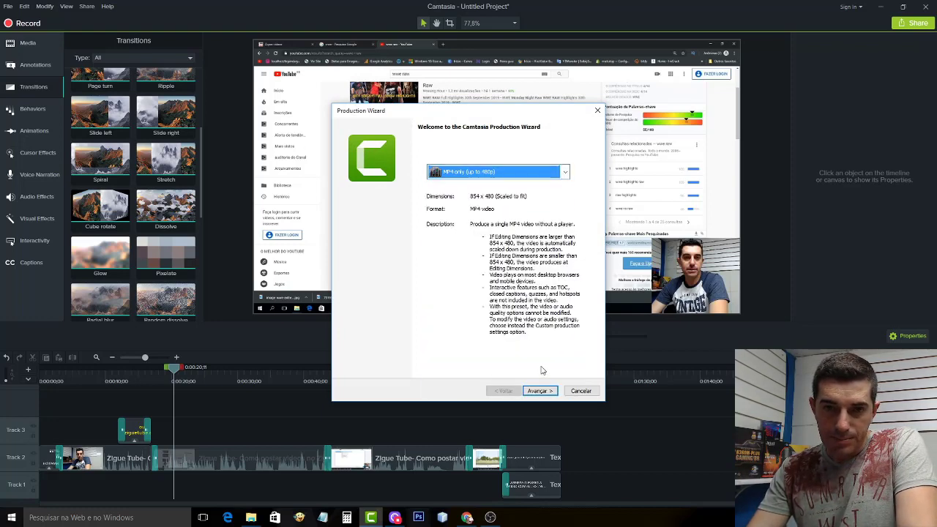
click(523, 172)
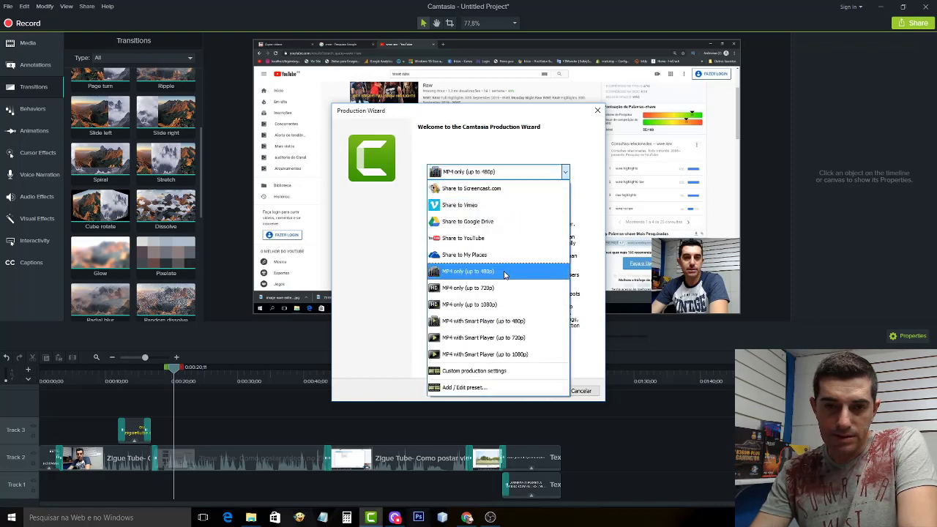
click(505, 287)
click(539, 391)
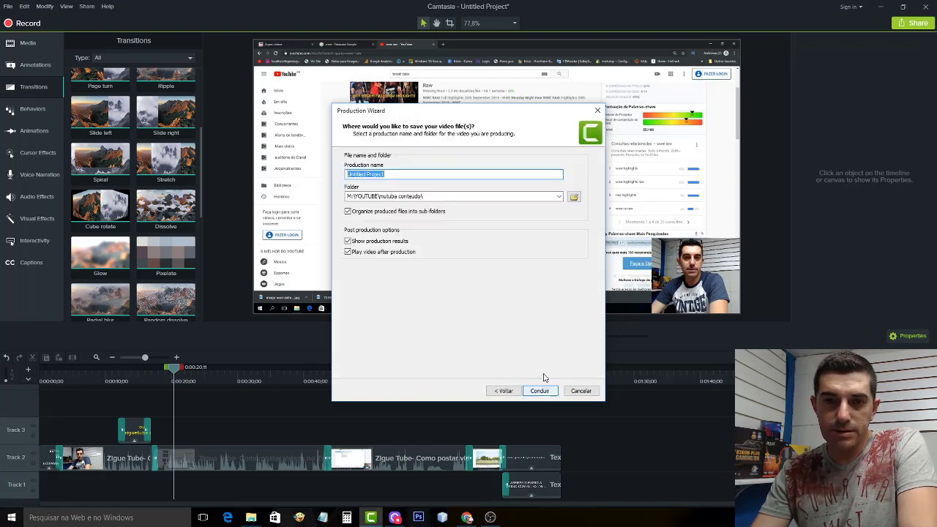
Step: Save the render as TRAILER 01.mp4 in a new Desktop folder named trailers
click(574, 198)
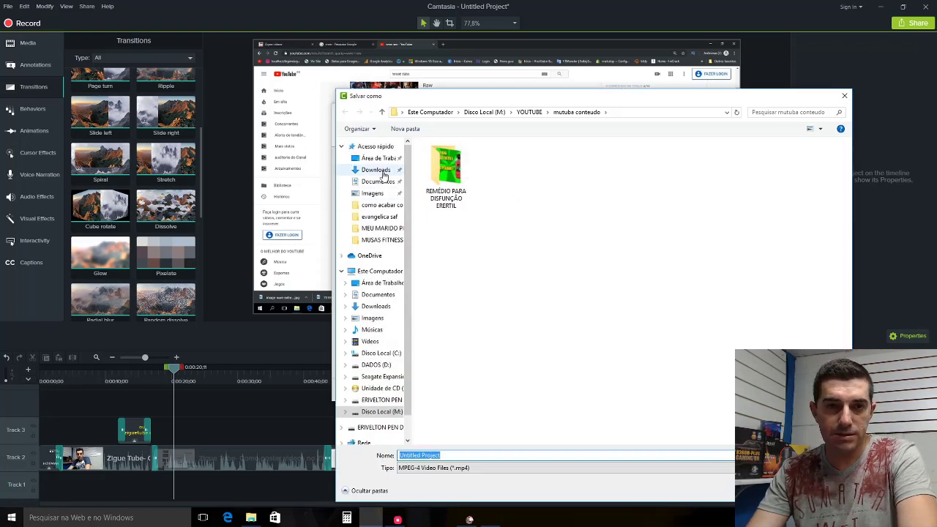
click(379, 158)
right_click(515, 273)
mouse_move(569, 378)
click(663, 376)
text(t)
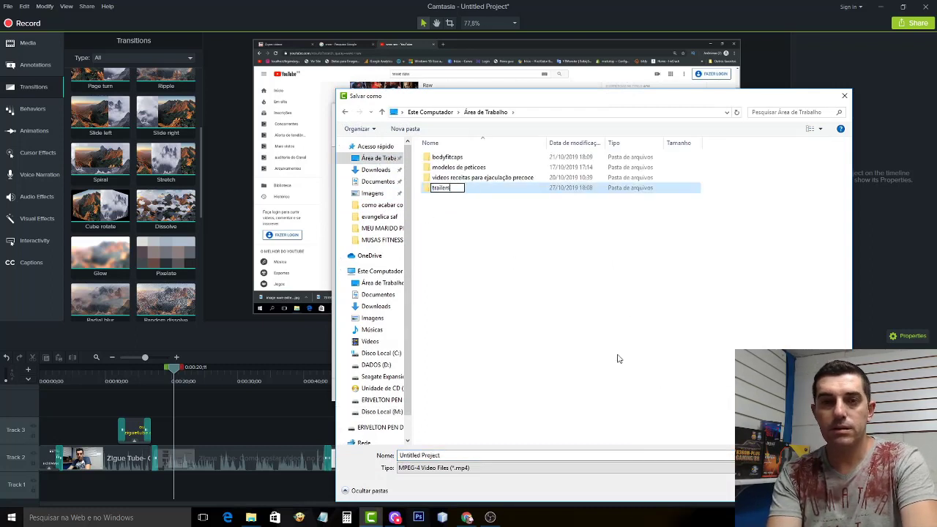
text(railers)
key(Return)
key(Return)
click(550, 455)
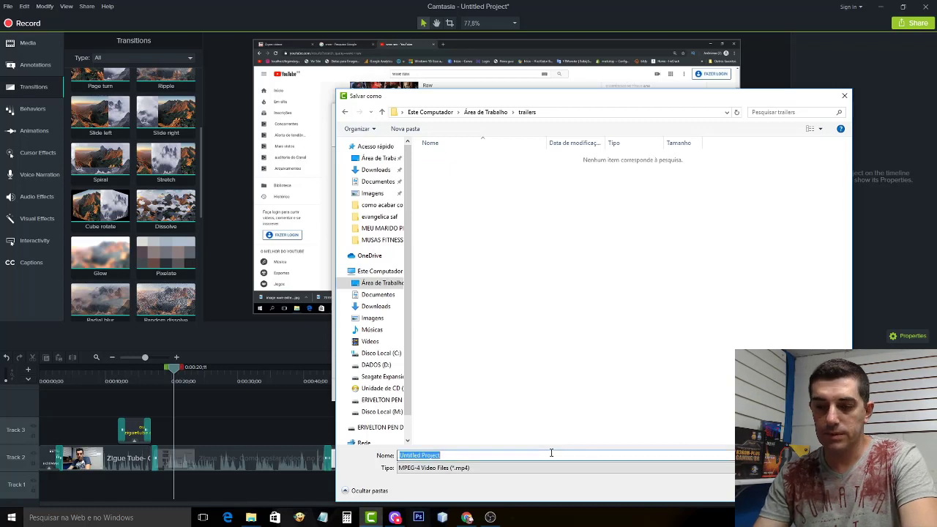
text(t)
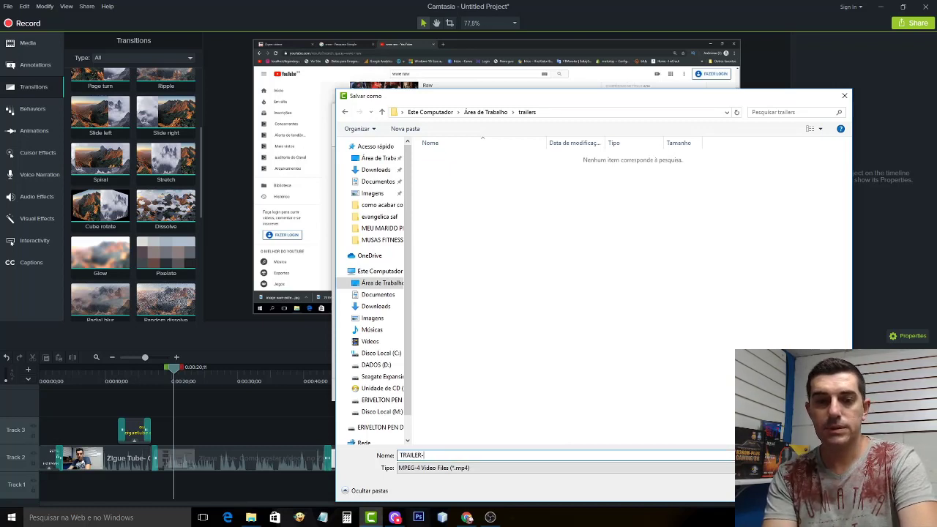
key(Return)
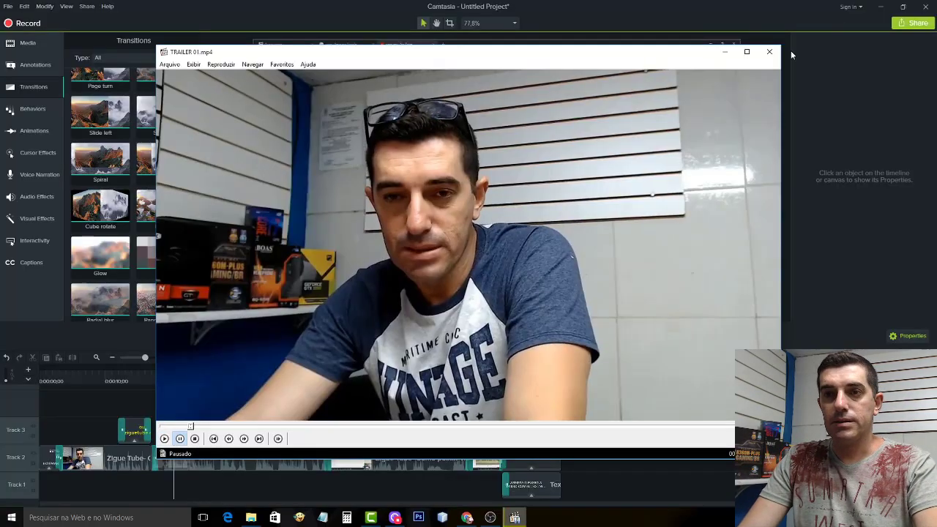
click(769, 51)
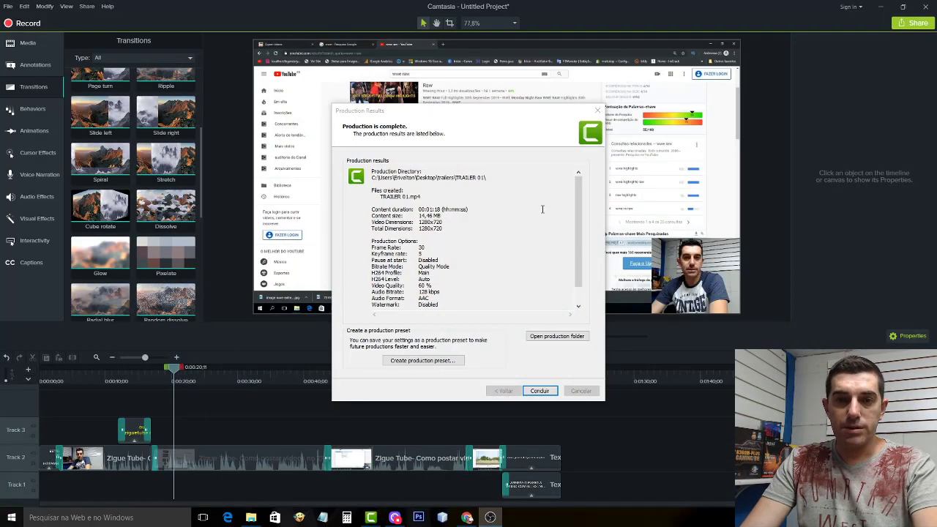
Step: Set the Project Settings canvas to a custom 640 x 640 size
click(540, 391)
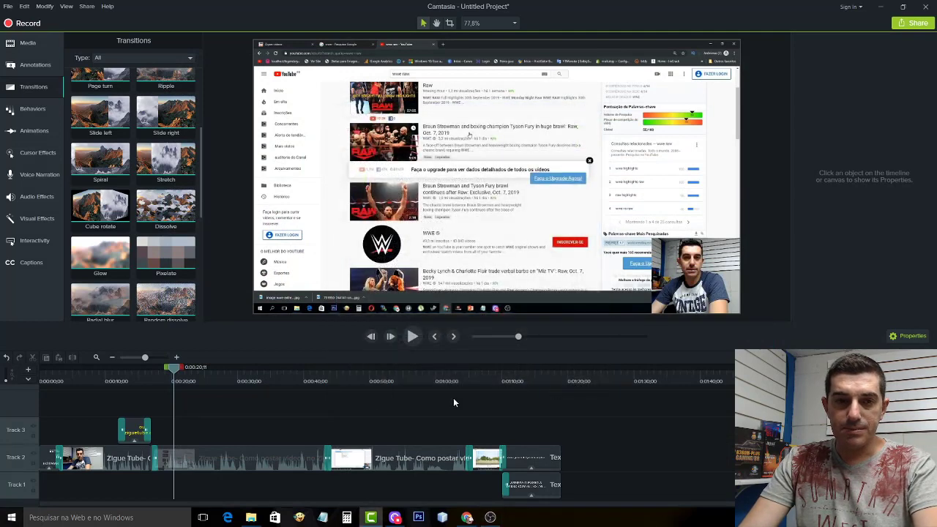
click(482, 26)
click(491, 143)
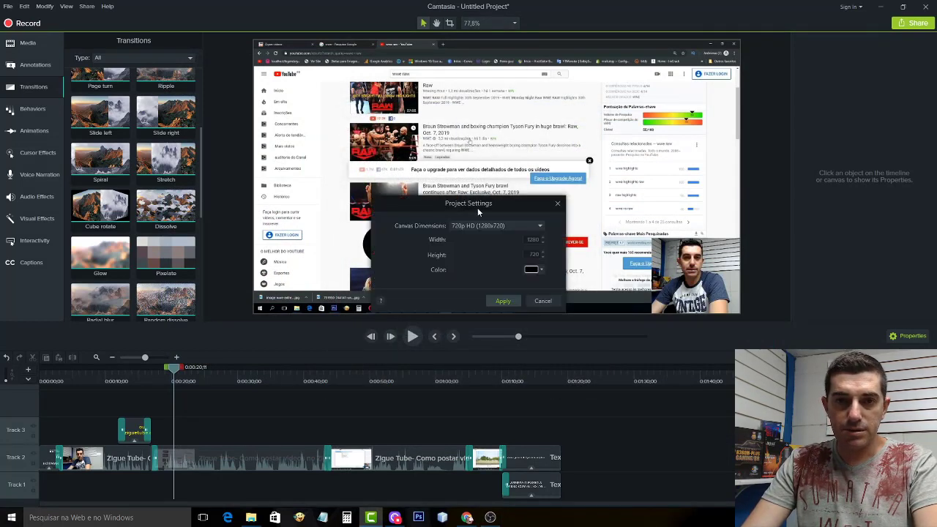
click(491, 225)
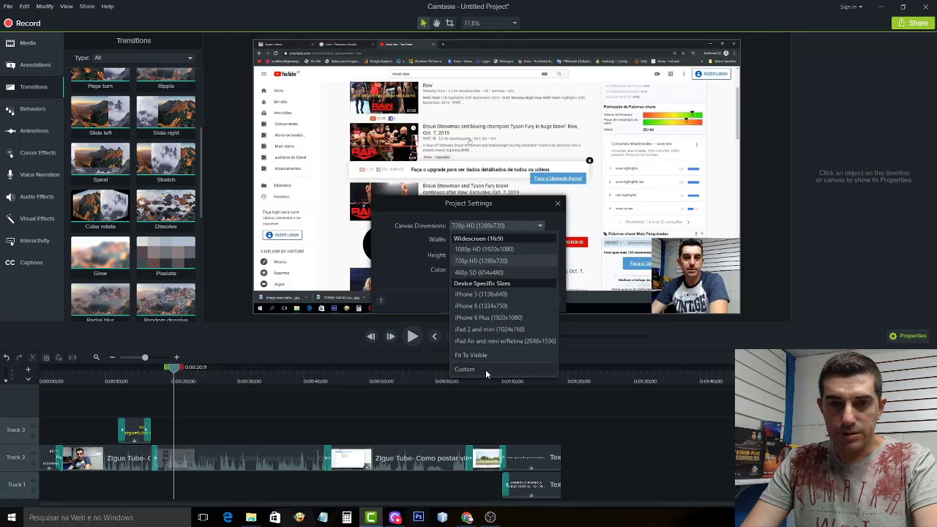
click(485, 369)
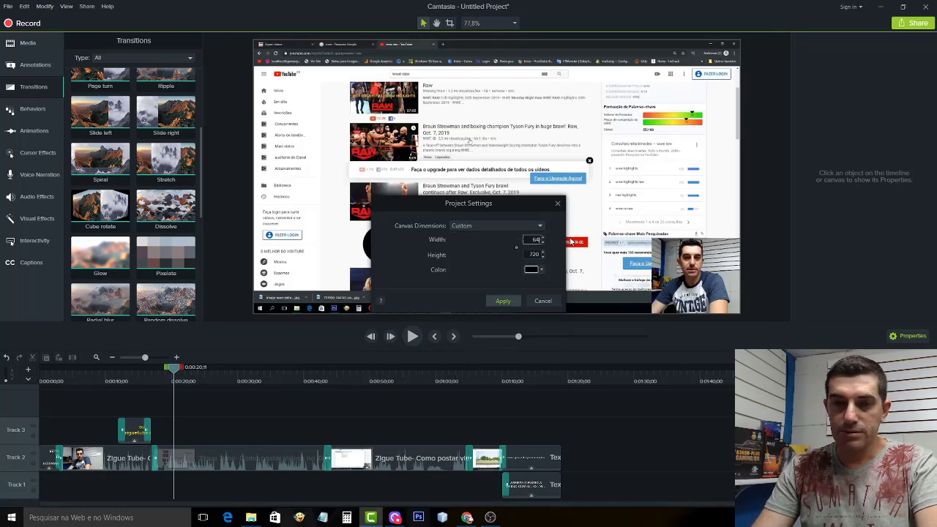
text(640640)
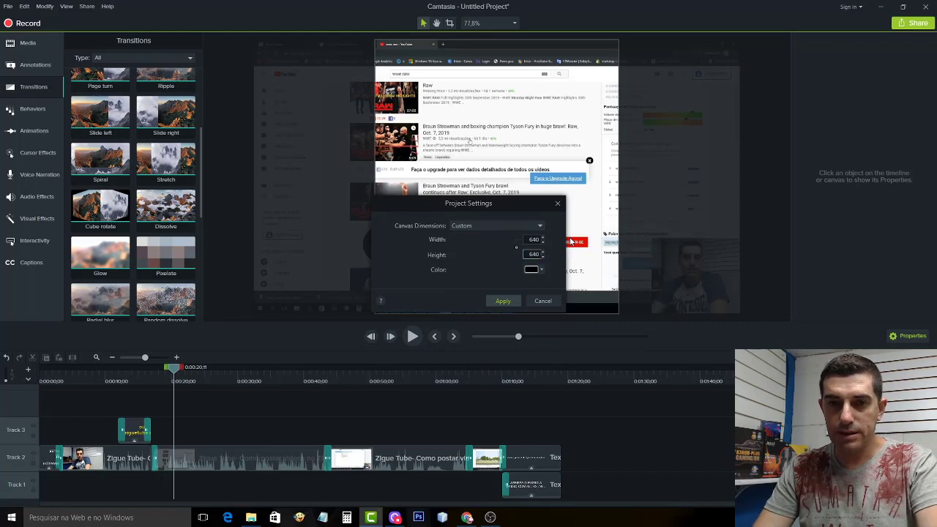
key(Return)
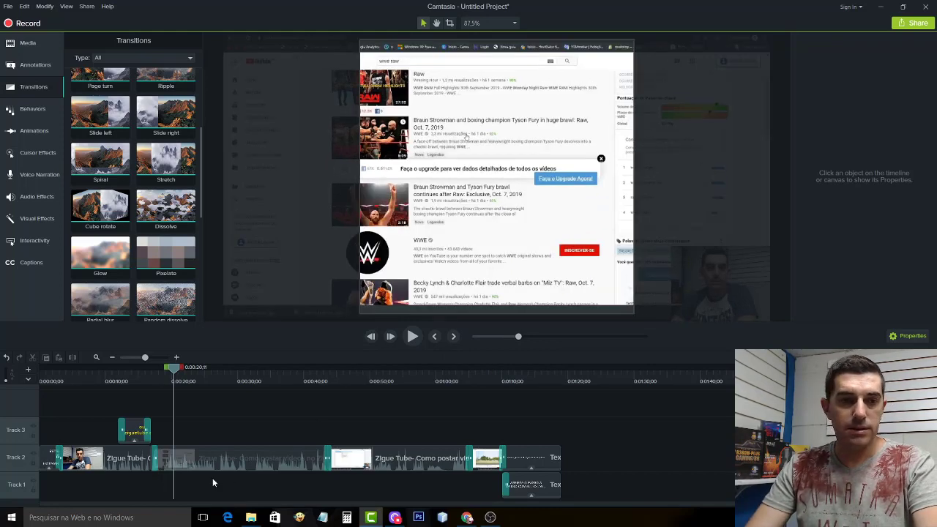
Step: Scale to fit the 0:06 clip and the motorcycle clip on the square canvas
click(84, 466)
right_click(85, 466)
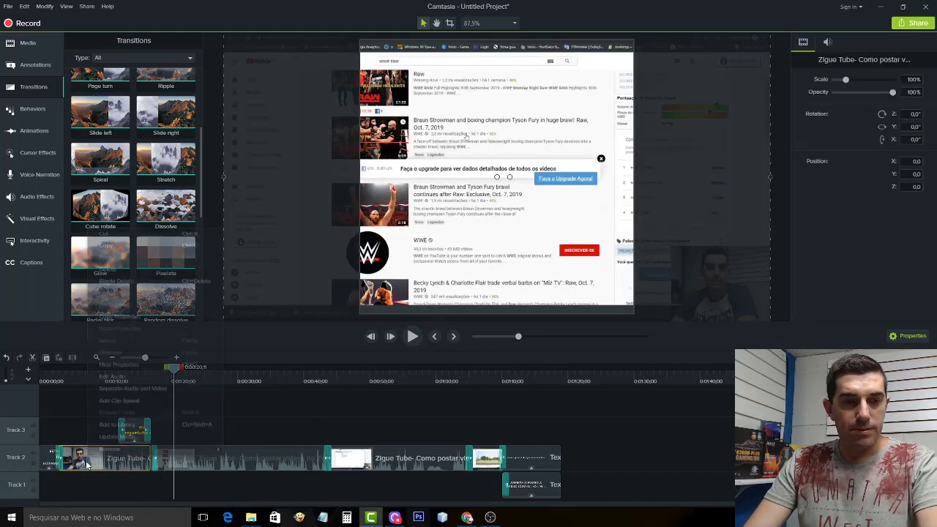
click(253, 412)
drag(175, 370, 82, 369)
right_click(465, 248)
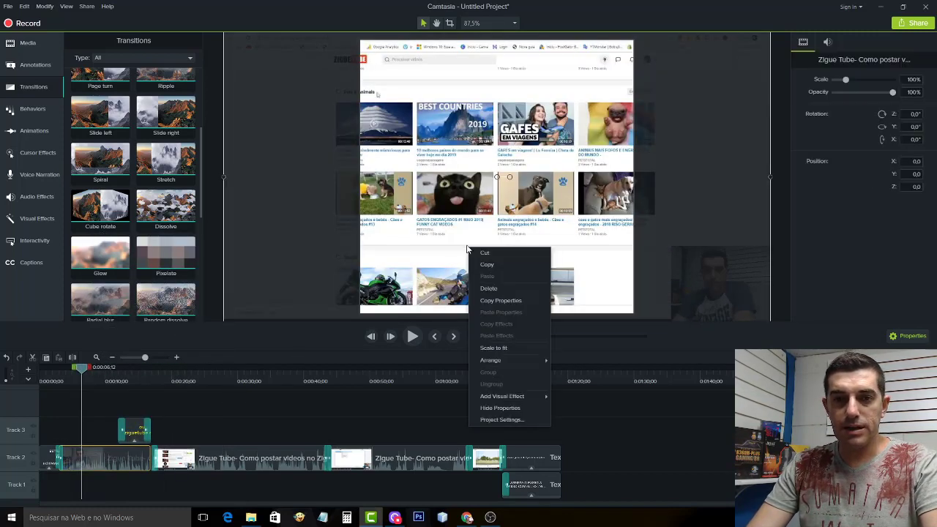
click(501, 347)
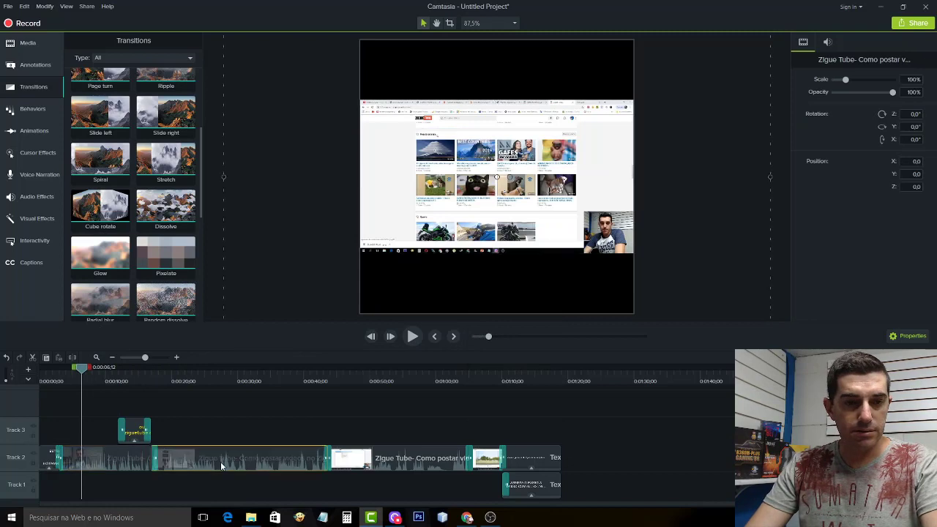
drag(94, 371, 203, 370)
right_click(527, 213)
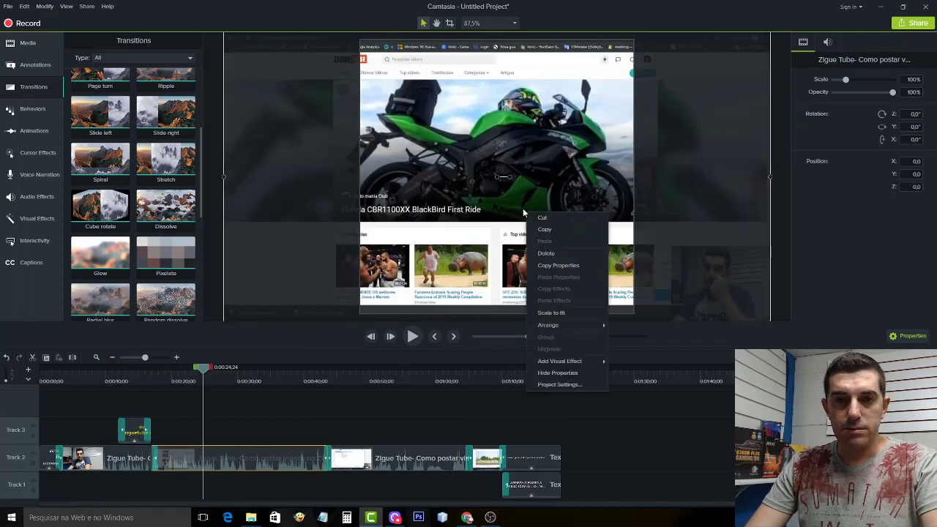
click(550, 312)
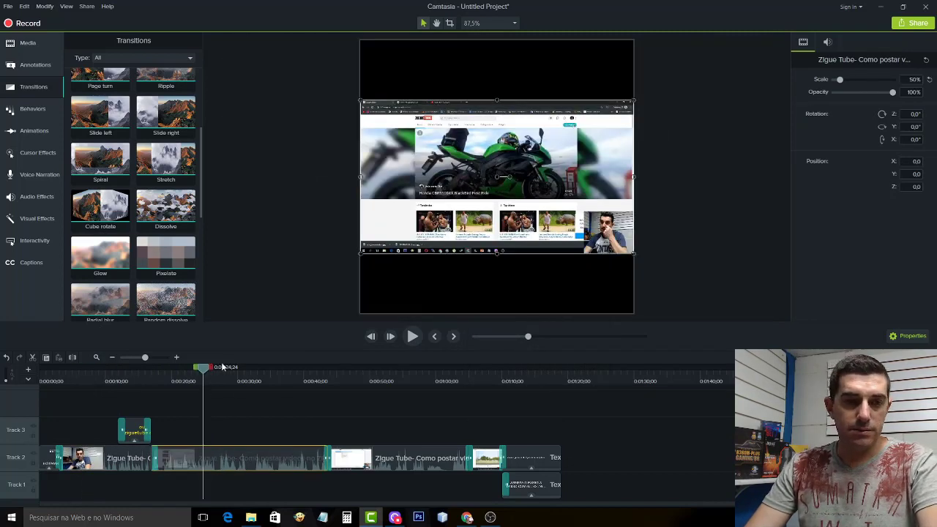
Step: Scale to fit the Raw clip and the airplane clip on the canvas
drag(206, 370, 373, 370)
click(510, 177)
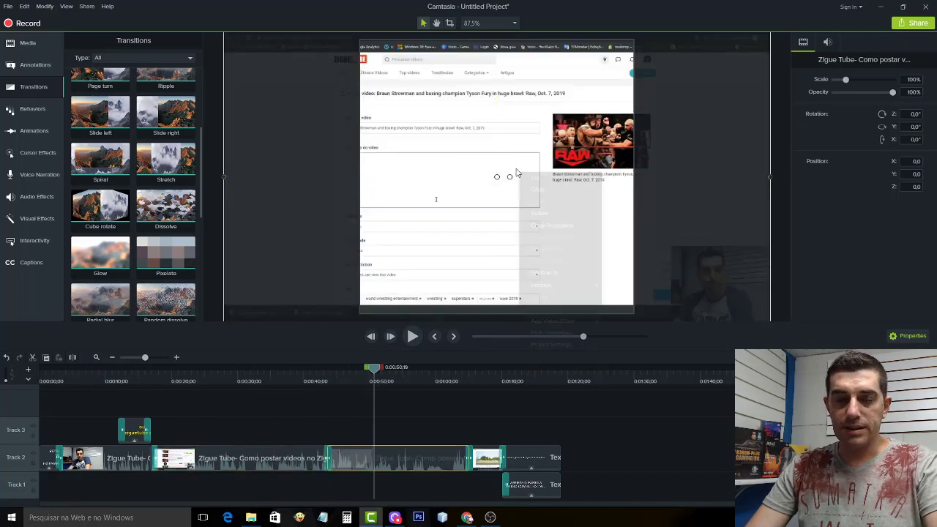
right_click(519, 174)
click(548, 272)
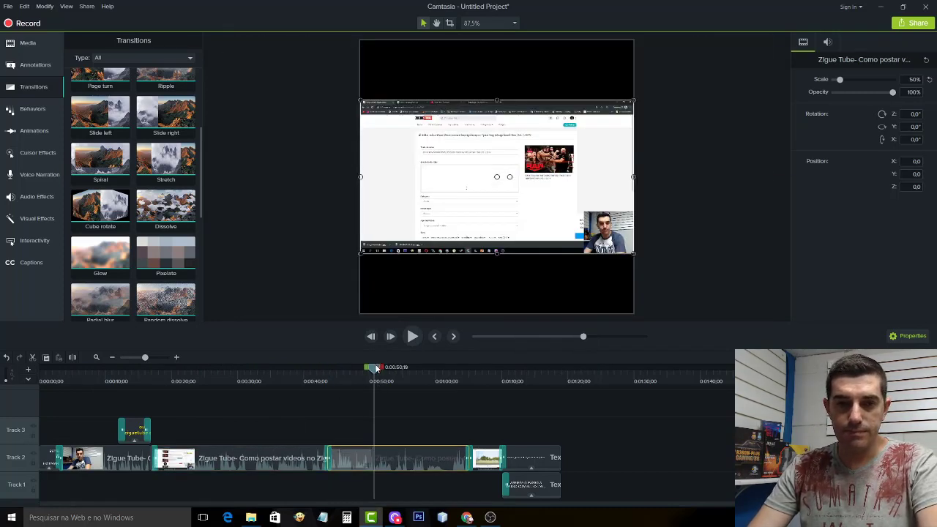
drag(377, 368, 479, 367)
right_click(510, 242)
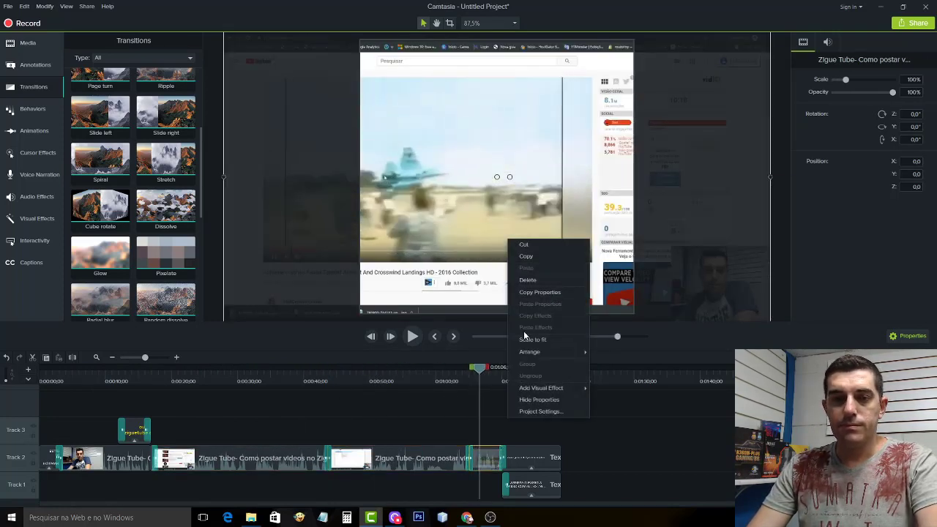
click(532, 339)
Step: Scale the zigue URL callout to fit the canvas and move it lower
click(538, 386)
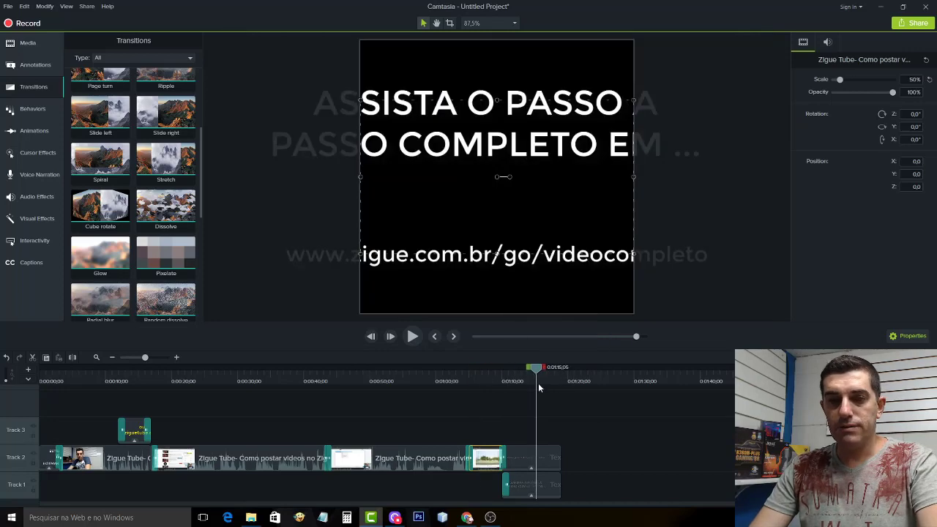
click(540, 207)
right_click(542, 209)
click(569, 313)
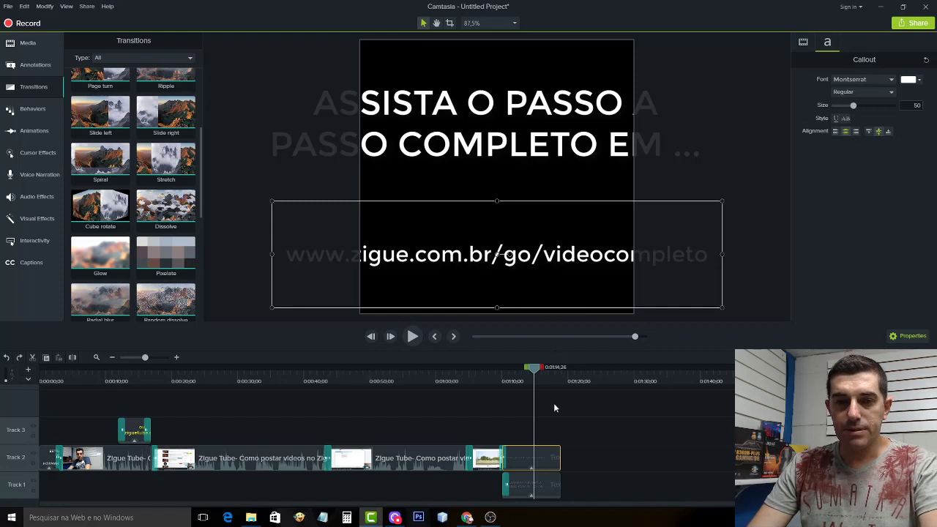
right_click(552, 247)
click(577, 347)
drag(582, 180, 586, 277)
Step: Scale the closing title to fit, nudge it up, and place the URL just below
click(533, 494)
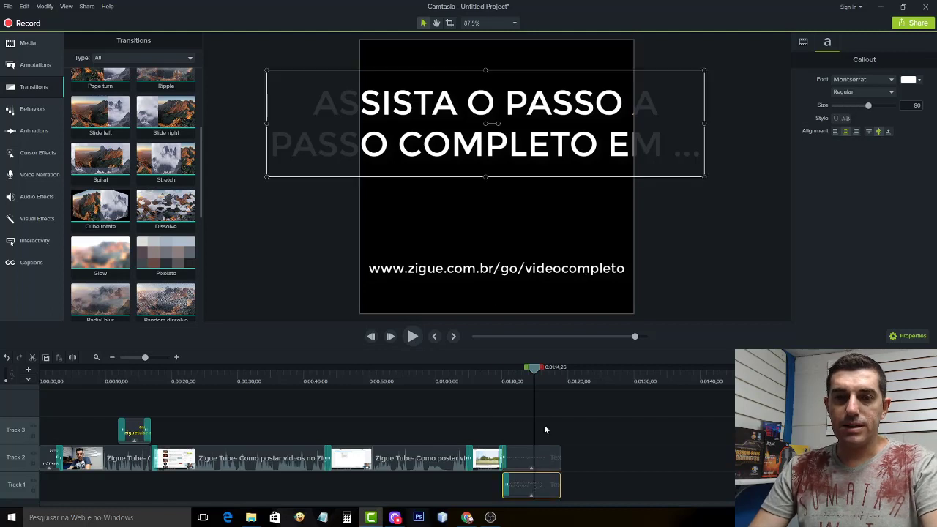
right_click(544, 147)
click(571, 249)
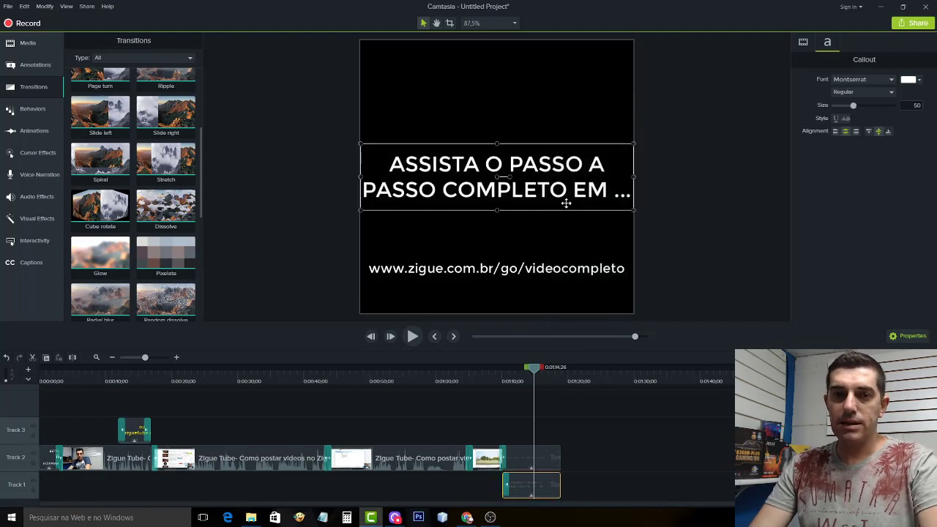
drag(564, 176, 563, 164)
click(574, 269)
drag(575, 269, 575, 236)
drag(83, 369, 45, 370)
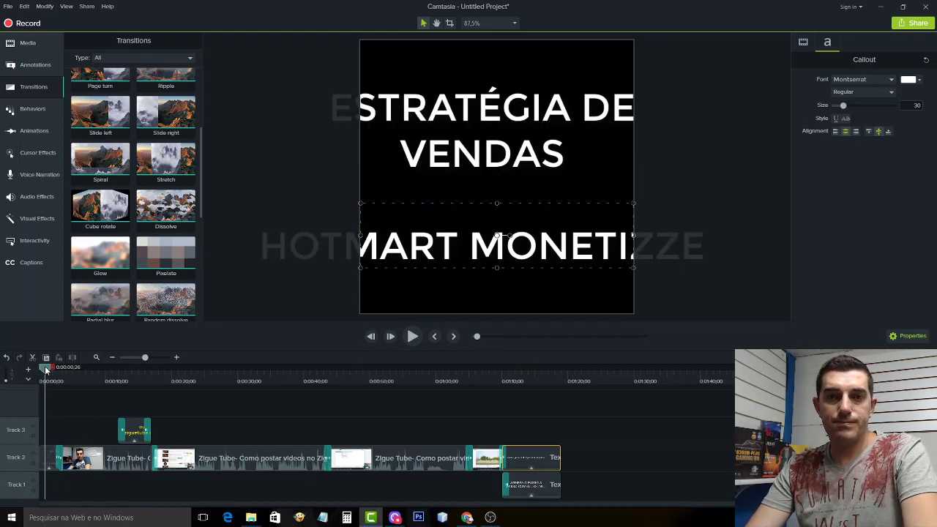
Step: Scale the opening ESTRATÉGIA DE VENDAS title to fit the square canvas
click(108, 452)
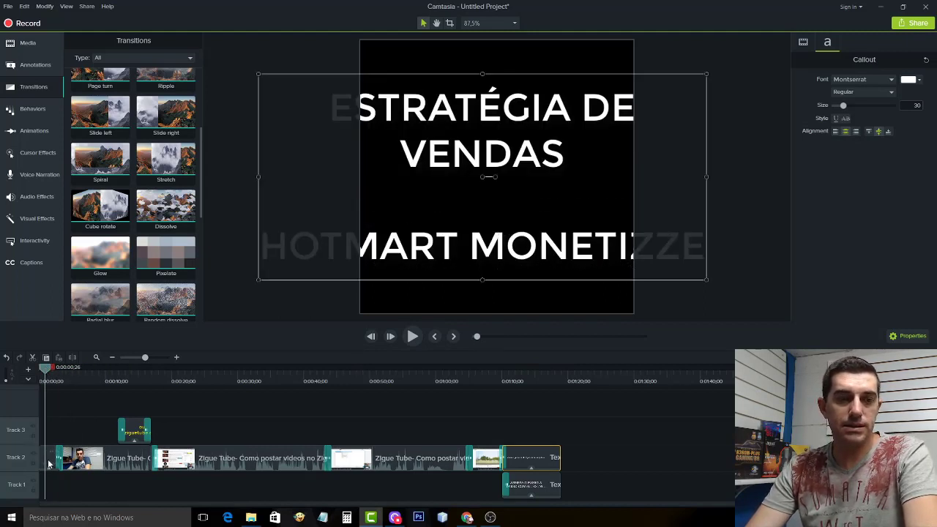
right_click(519, 206)
click(553, 305)
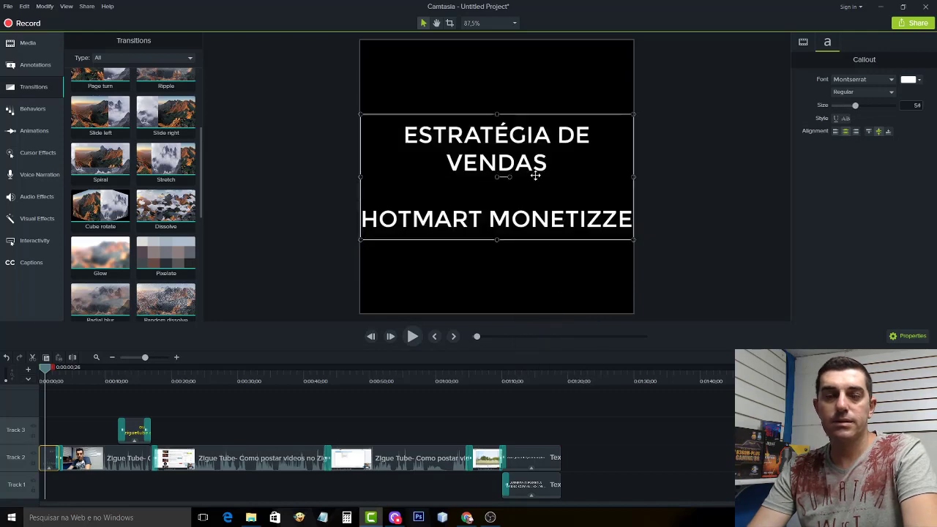
drag(54, 368, 67, 375)
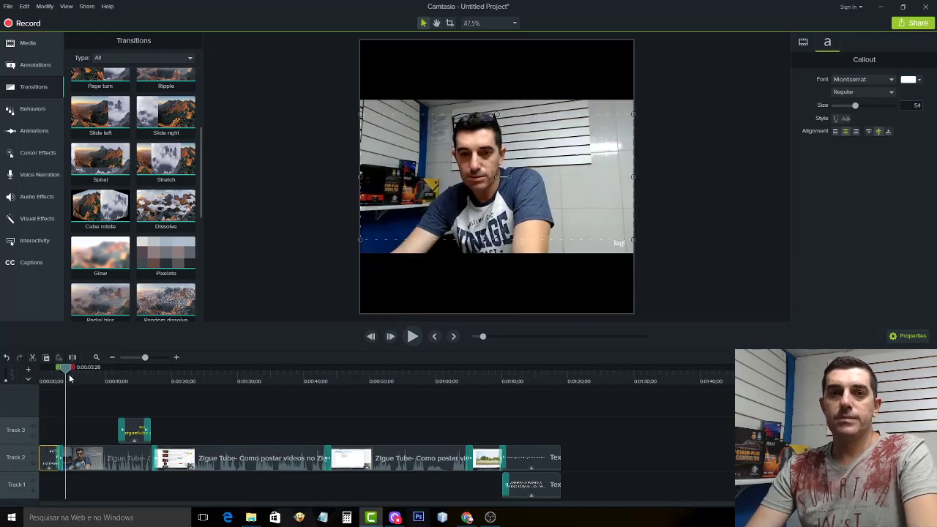
Step: Give the 640x640 canvas a white background in Project Settings and apply it
click(417, 265)
click(483, 26)
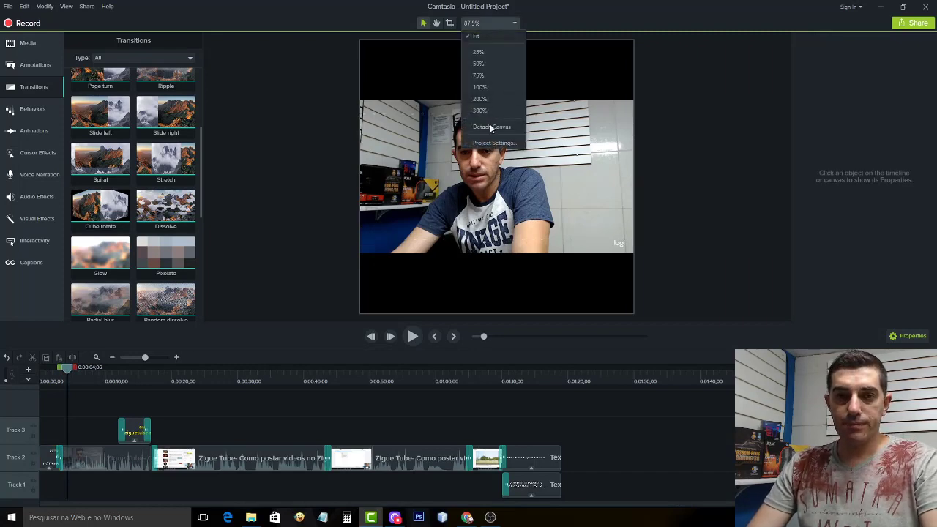
click(492, 148)
click(535, 270)
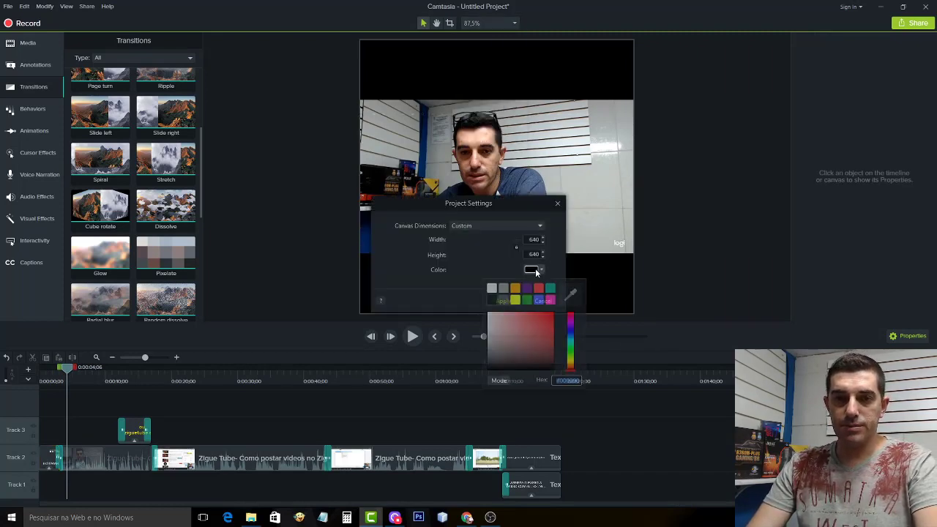
click(492, 288)
click(501, 303)
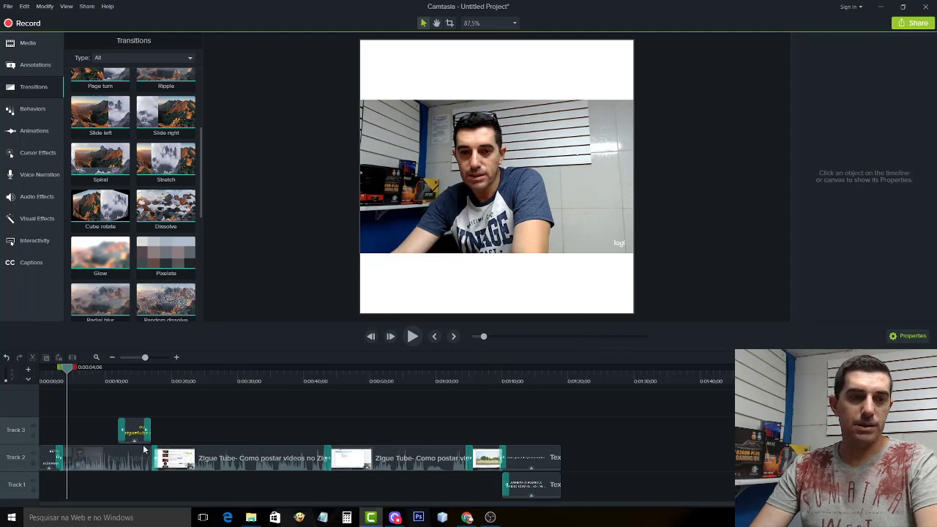
drag(71, 371, 65, 373)
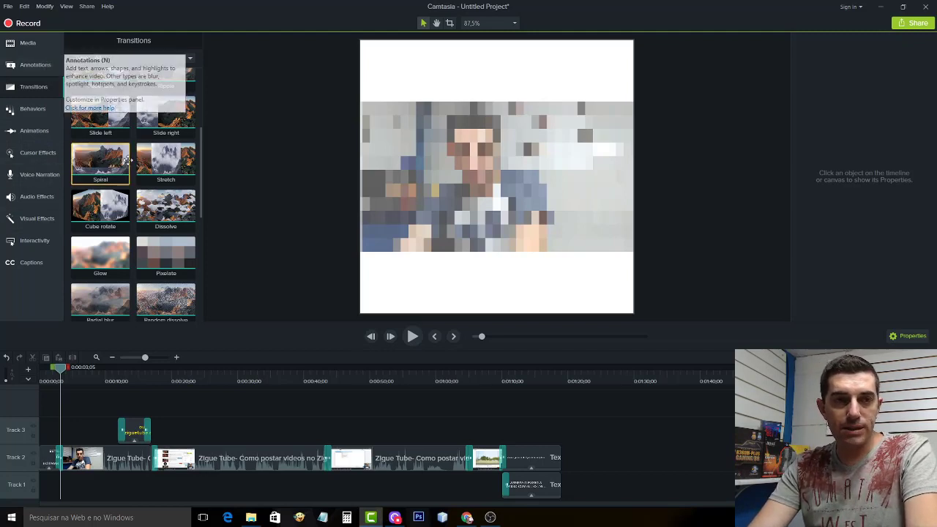
Step: Extend the red ESTRATEGIA ZIGUE TUBE title clip on Track 5 to the video's end, then open Share
click(33, 87)
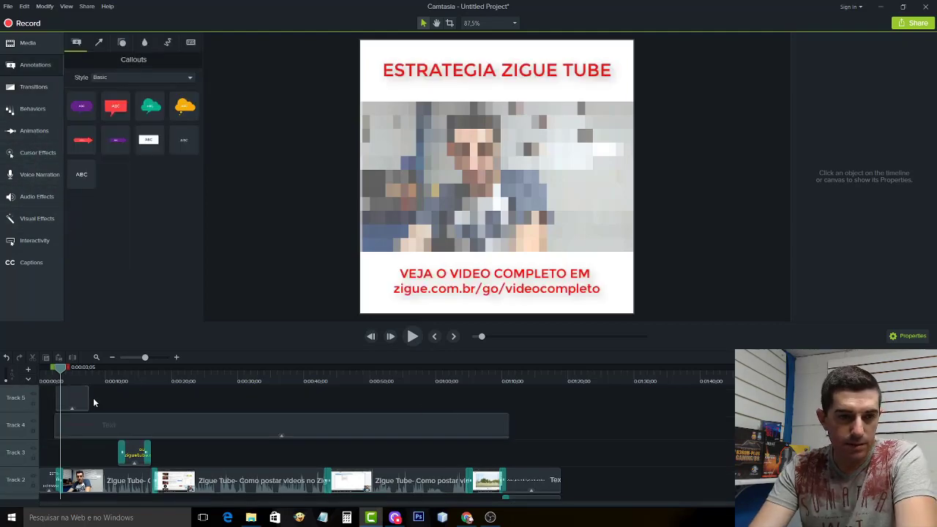
drag(88, 400, 506, 399)
click(54, 400)
click(60, 403)
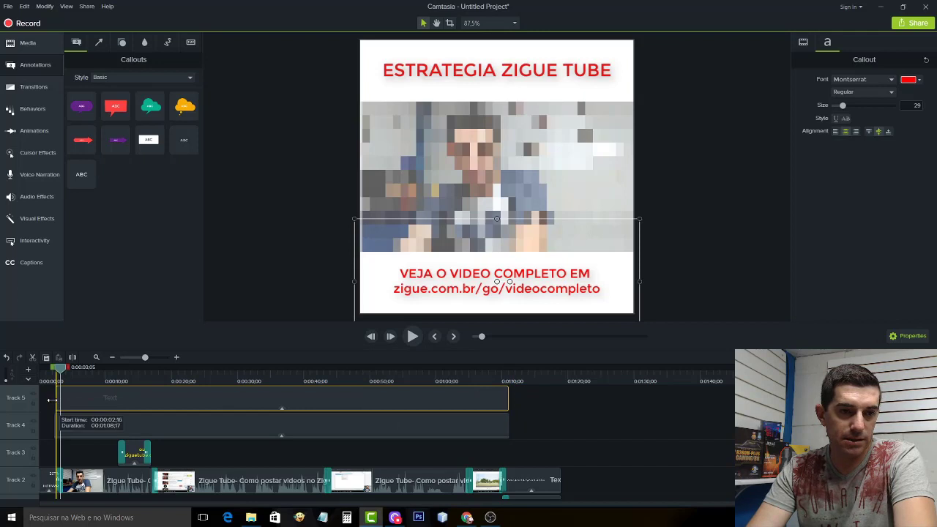
click(913, 23)
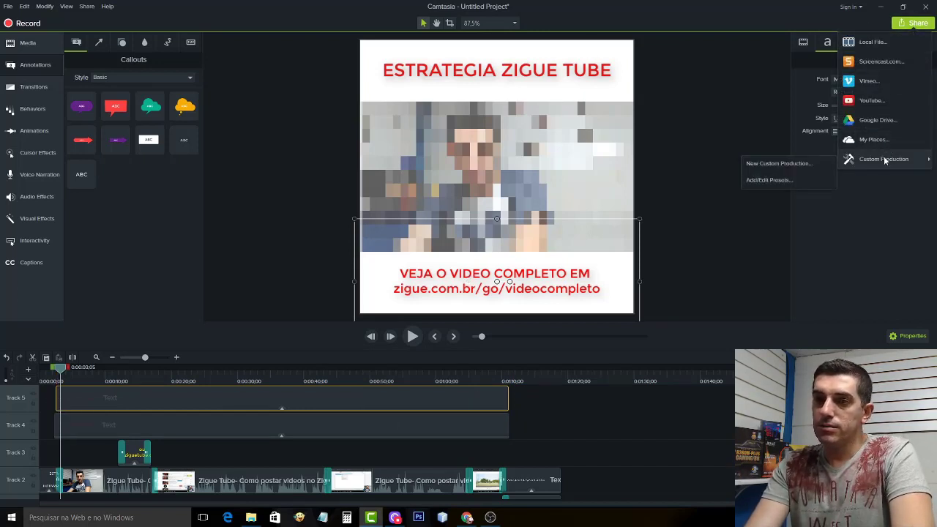
Step: Start a local-file export using custom production settings with MP4 Smart Player output
click(877, 43)
click(551, 302)
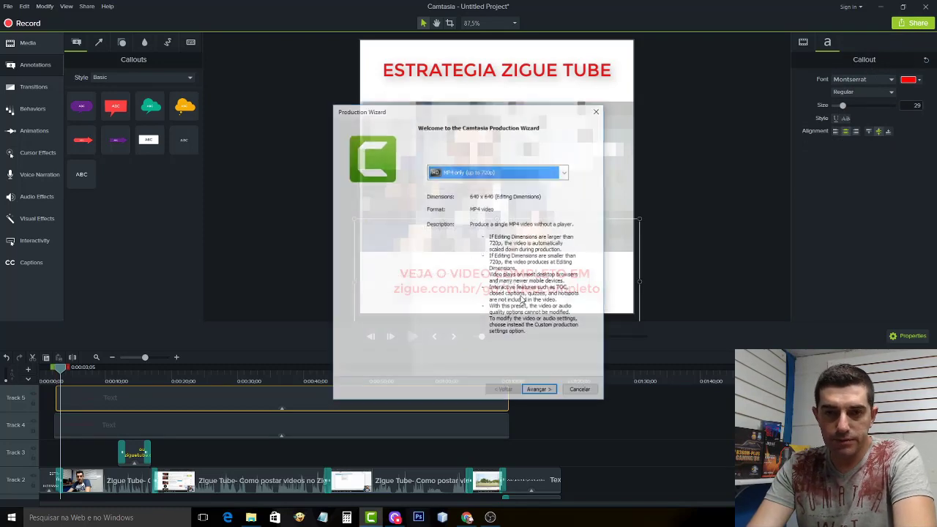
click(499, 172)
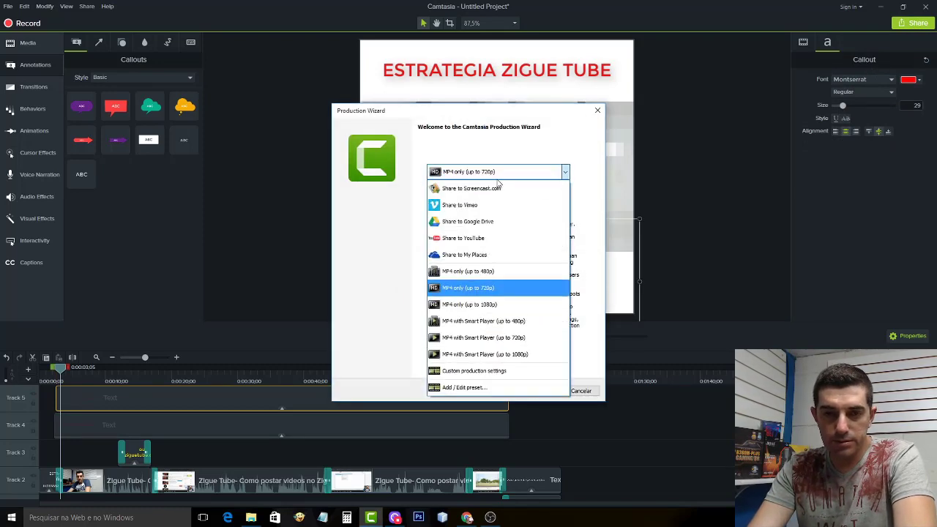
click(483, 372)
click(539, 390)
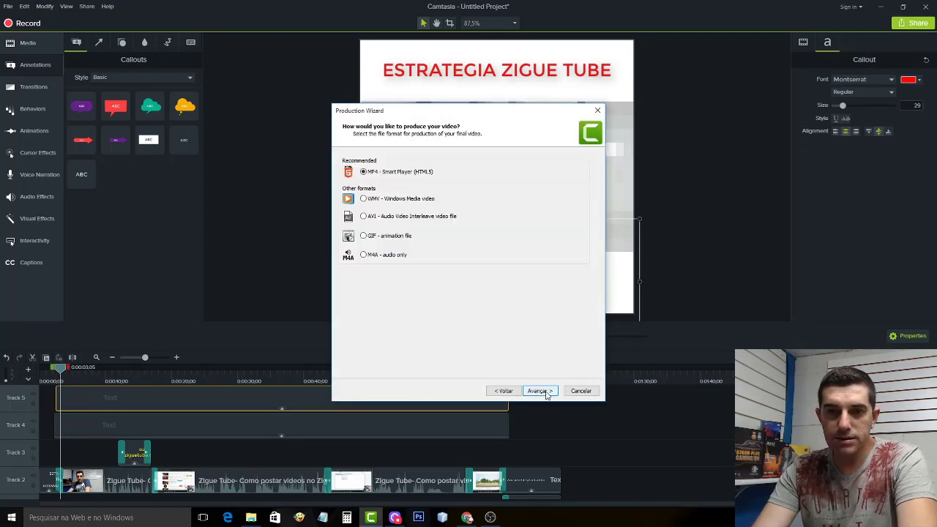
click(545, 390)
click(540, 390)
click(504, 390)
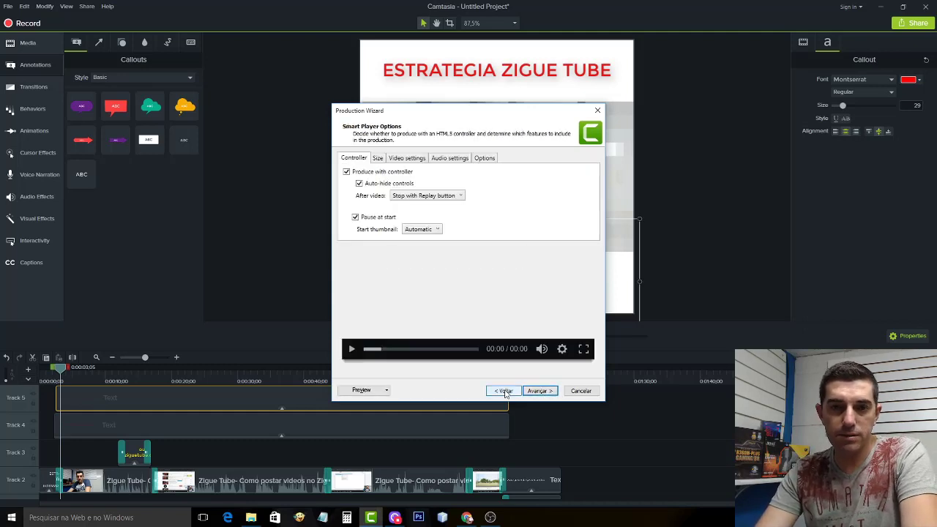
Step: Set the output size to 640x640, name the file 'video completo', and go to Facebook
click(378, 158)
text(640)
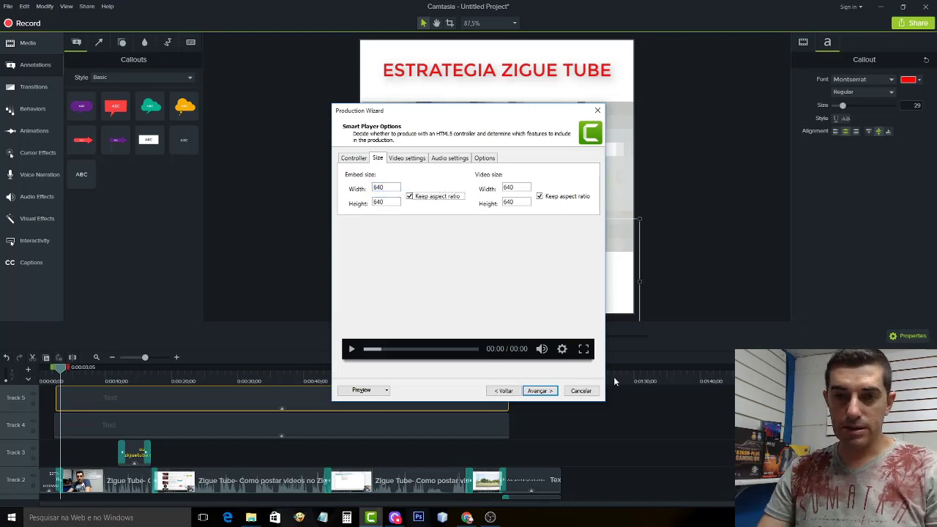
click(540, 391)
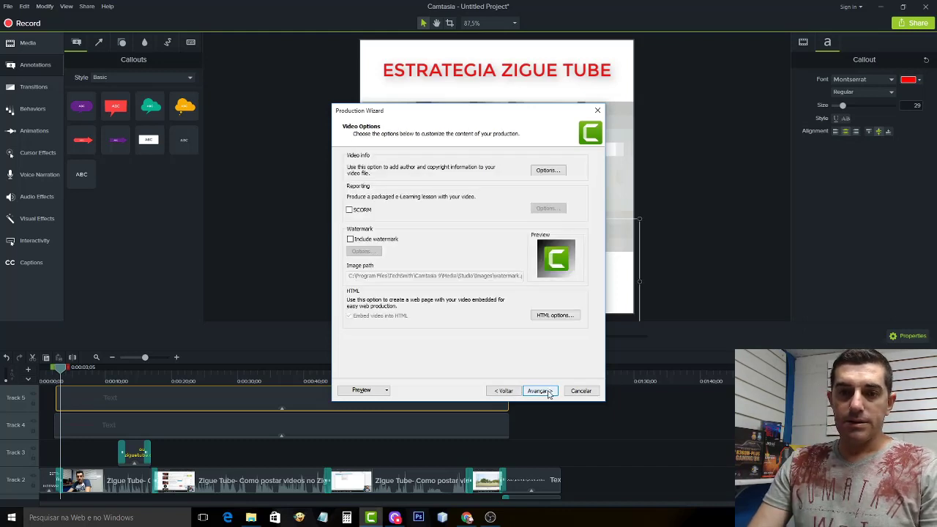
click(549, 392)
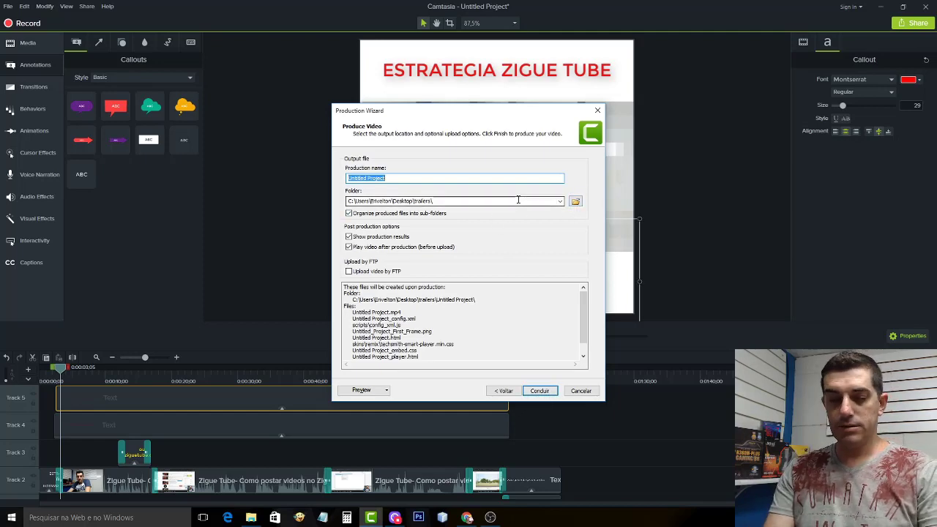
text(video completo)
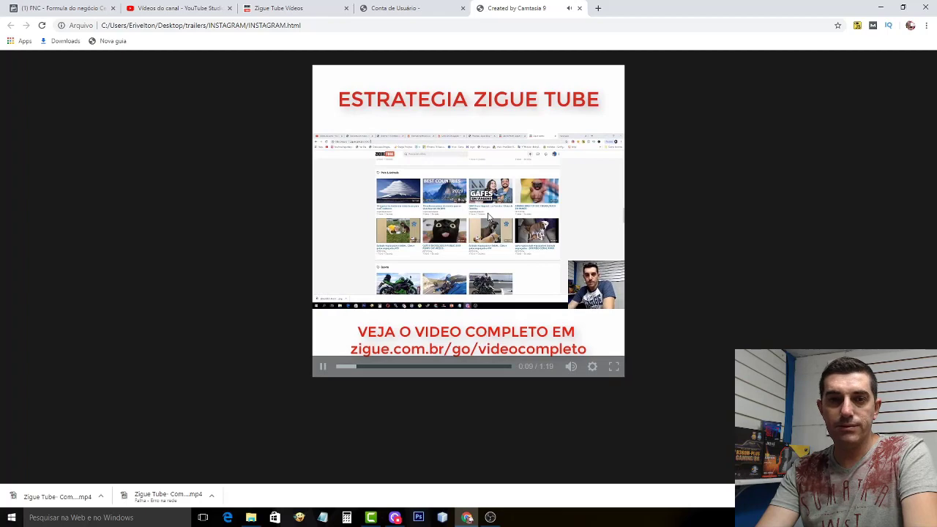
middle_click(555, 5)
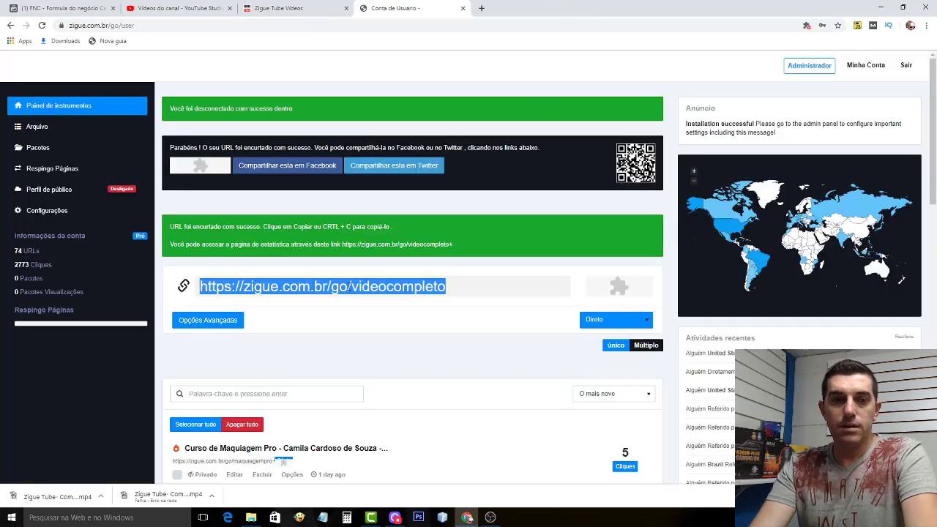
click(65, 8)
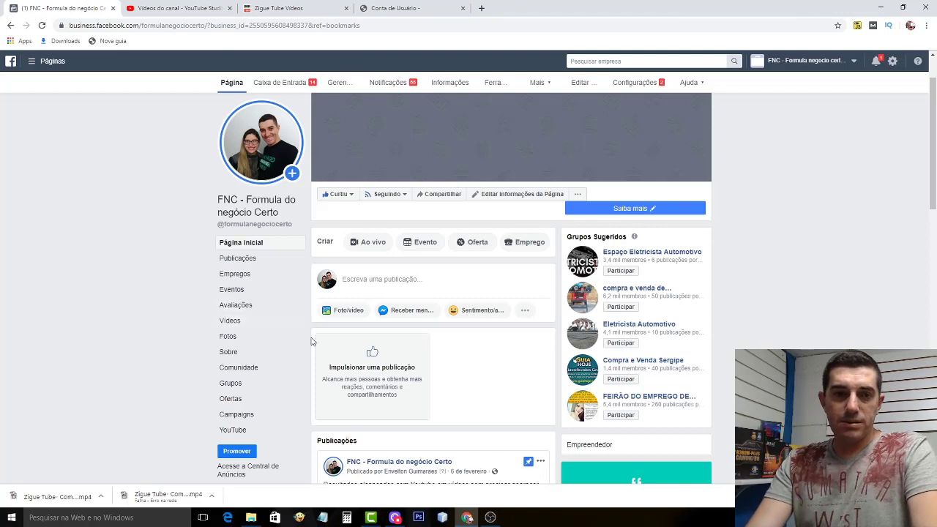
Step: Add a new video to the page's Vídeos, browsing to Desktop > trailers > TRAILER 01
click(239, 327)
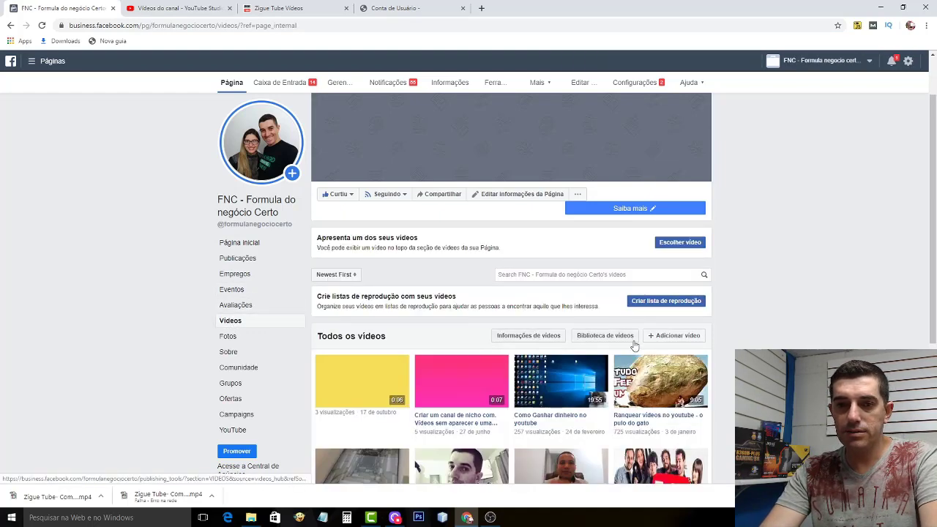
click(667, 335)
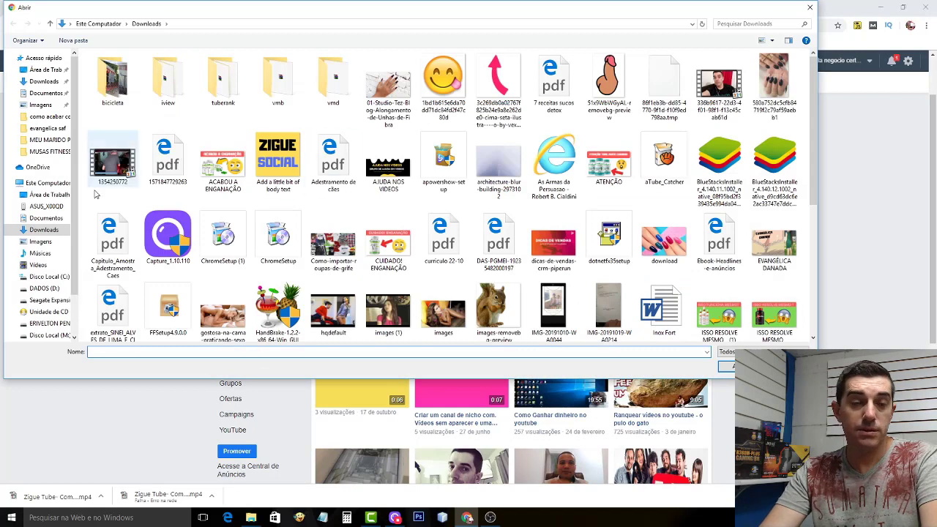
click(48, 194)
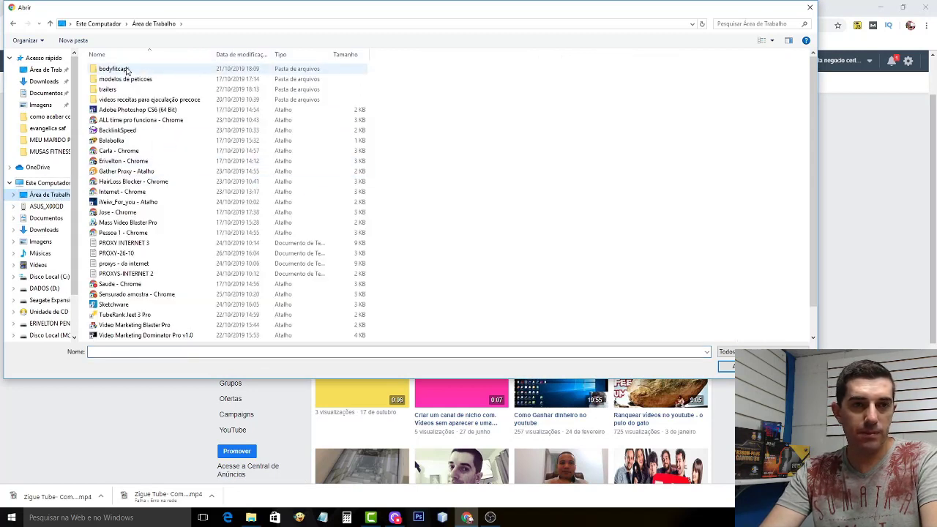
double_click(115, 89)
double_click(119, 80)
Step: Rename the video file to 'ESTRATEGIA-ZIGUETUBE', upload it and publish it to the page
click(122, 84)
text(ESTRATEGIA-ZIGUETUBE)
key(Return)
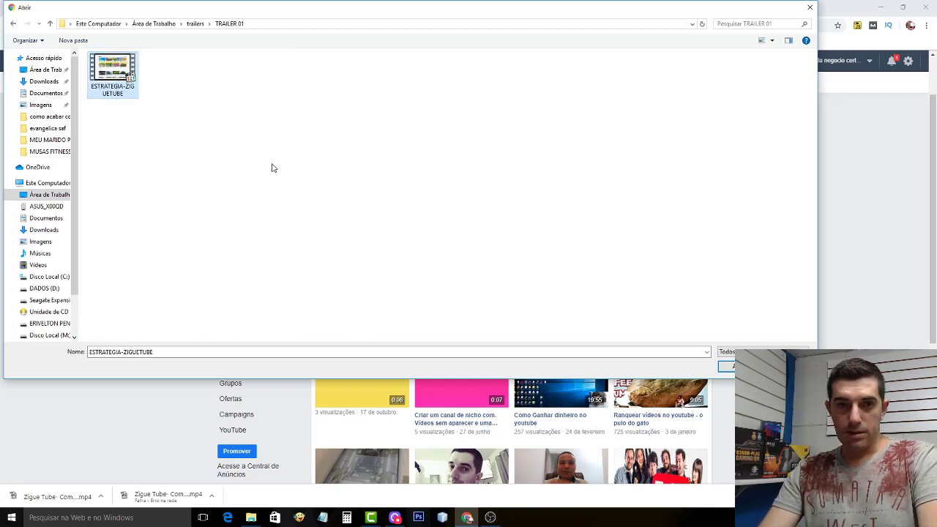
key(Return)
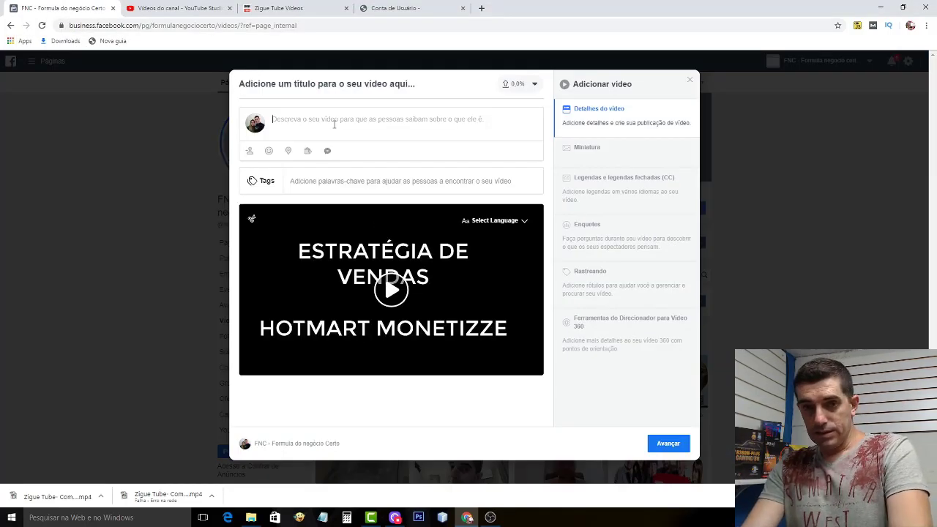
click(666, 447)
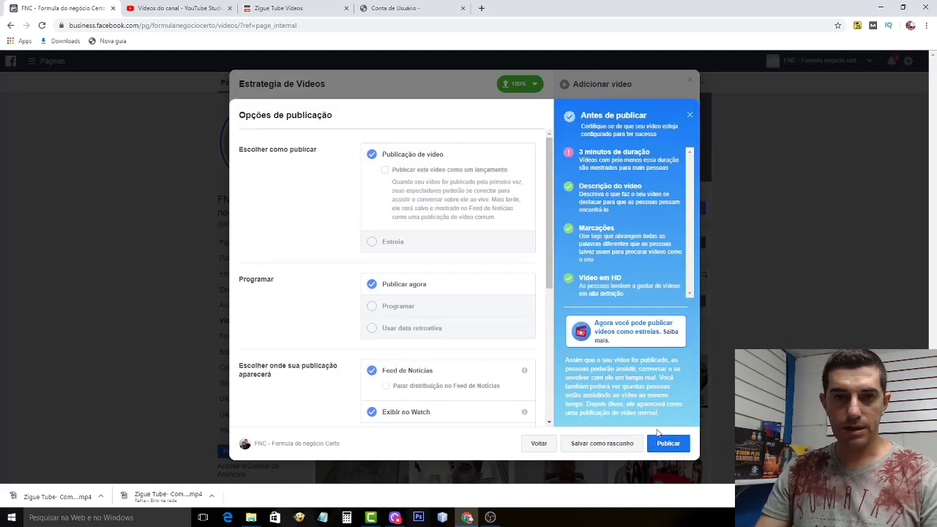
click(669, 444)
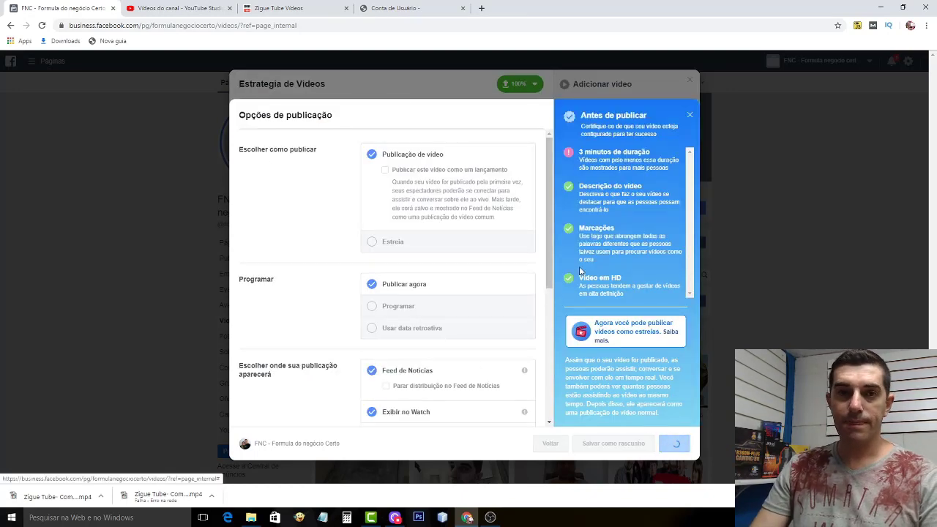
Step: Open a browser window for another profile with a new blank tab
click(911, 26)
click(813, 214)
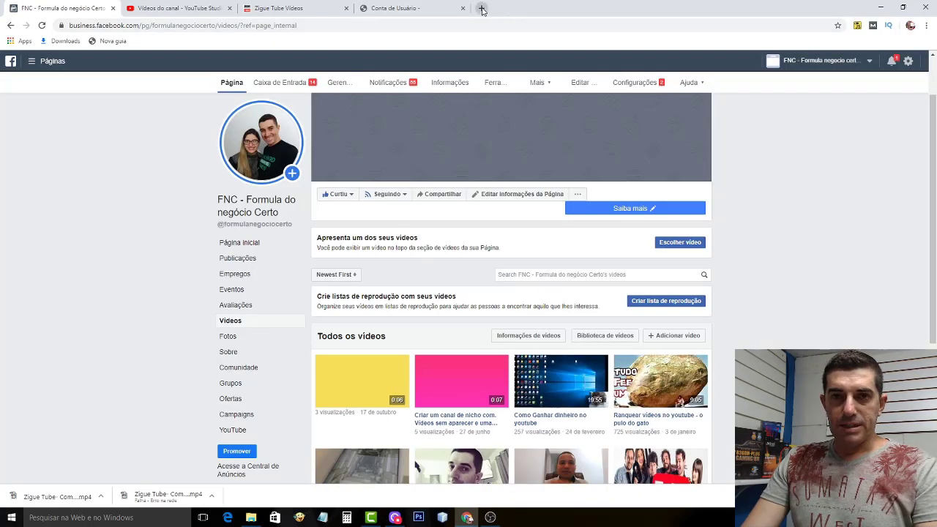
click(482, 8)
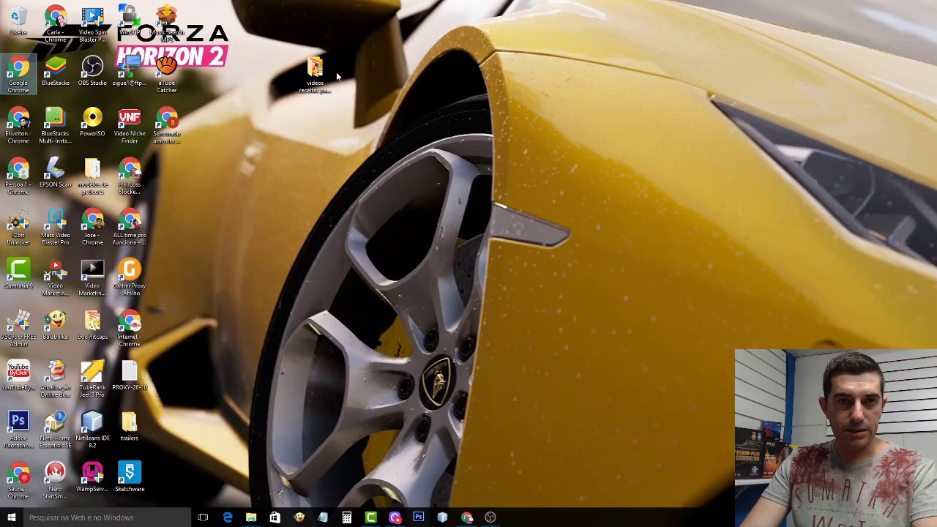
Step: Open the trailers folder and check the INSTAGRAM video file's properties
click(317, 69)
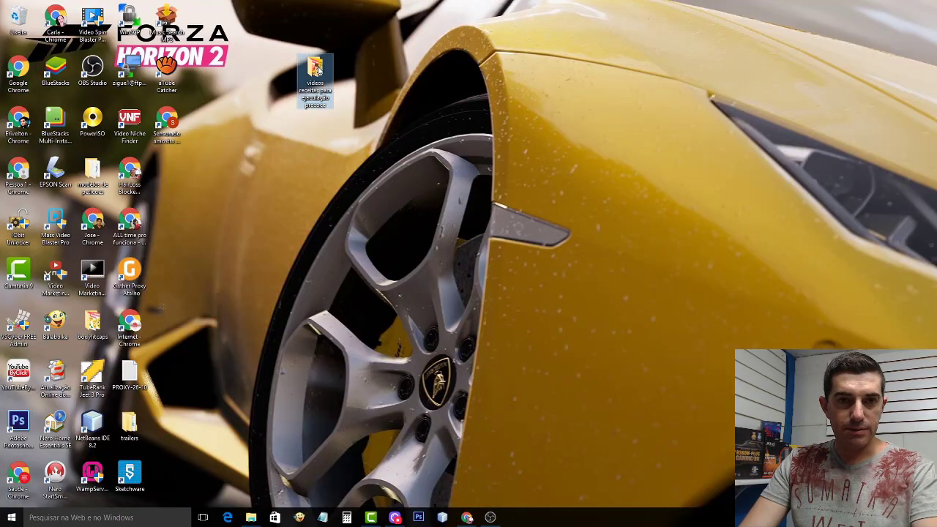
click(180, 85)
key(t)
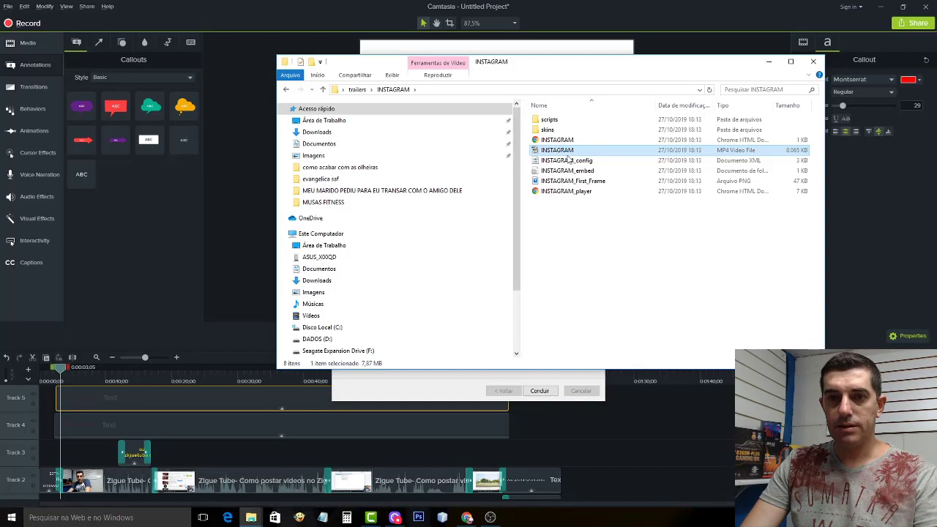
right_click(557, 151)
click(589, 396)
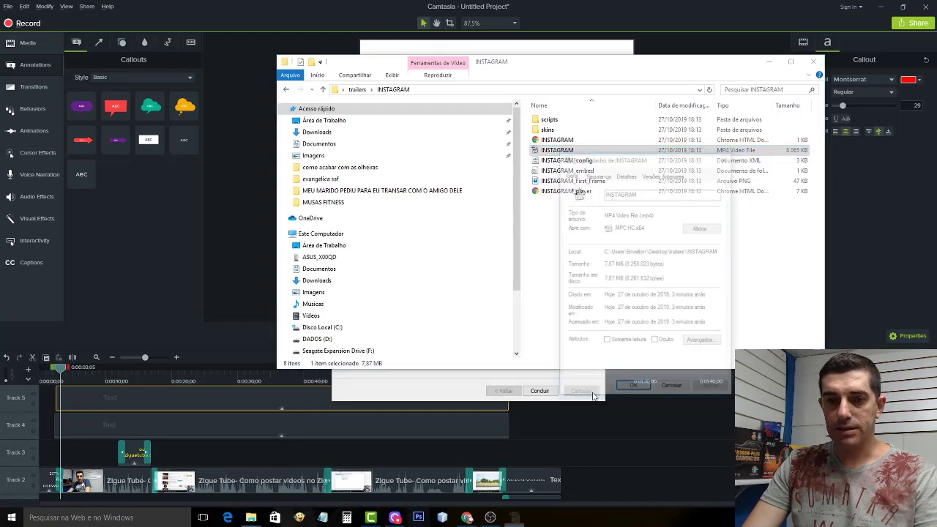
click(727, 158)
Step: Play INSTAGRAM.mp4 in MPC-HC, pausing on the frame with the red title and link callouts
right_click(545, 151)
click(579, 158)
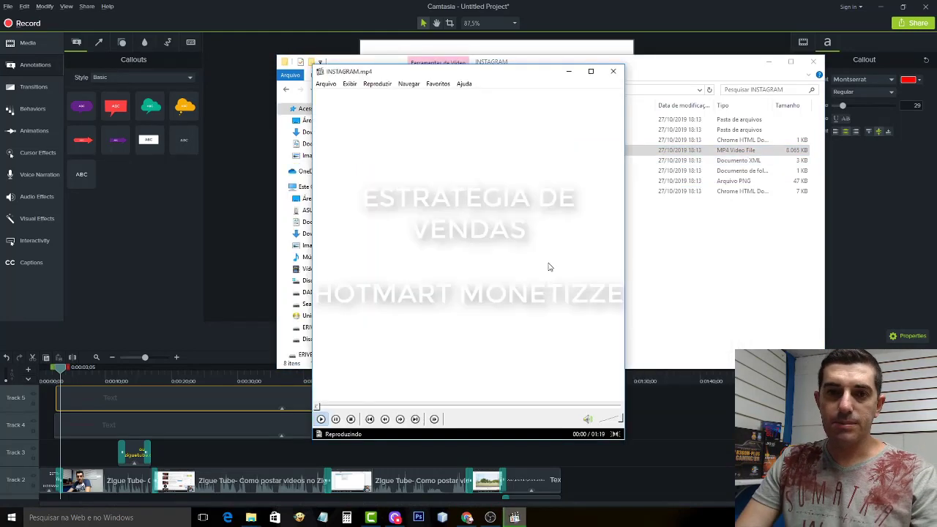
click(549, 215)
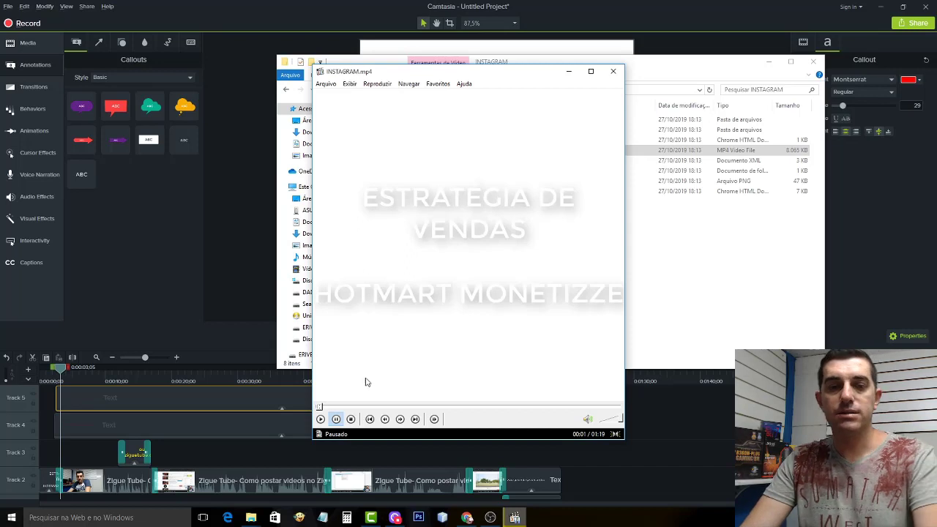
key(space)
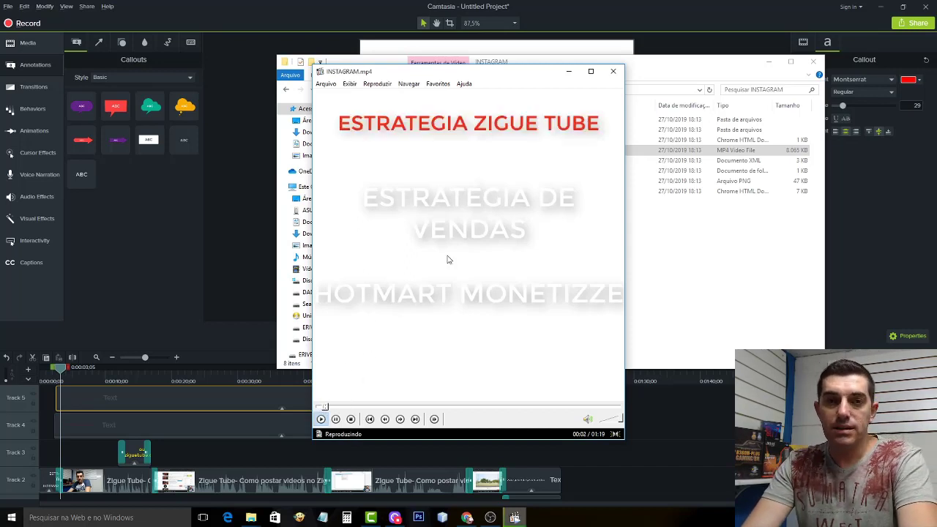
key(space)
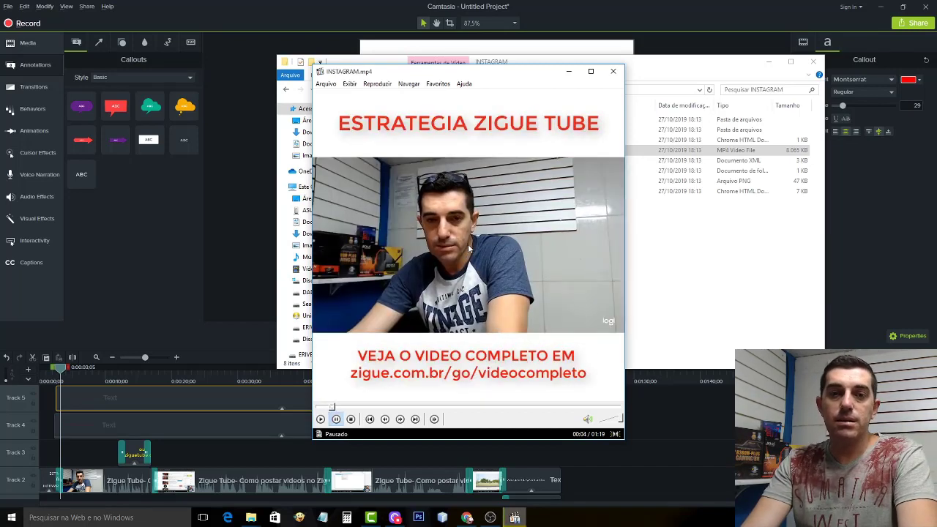